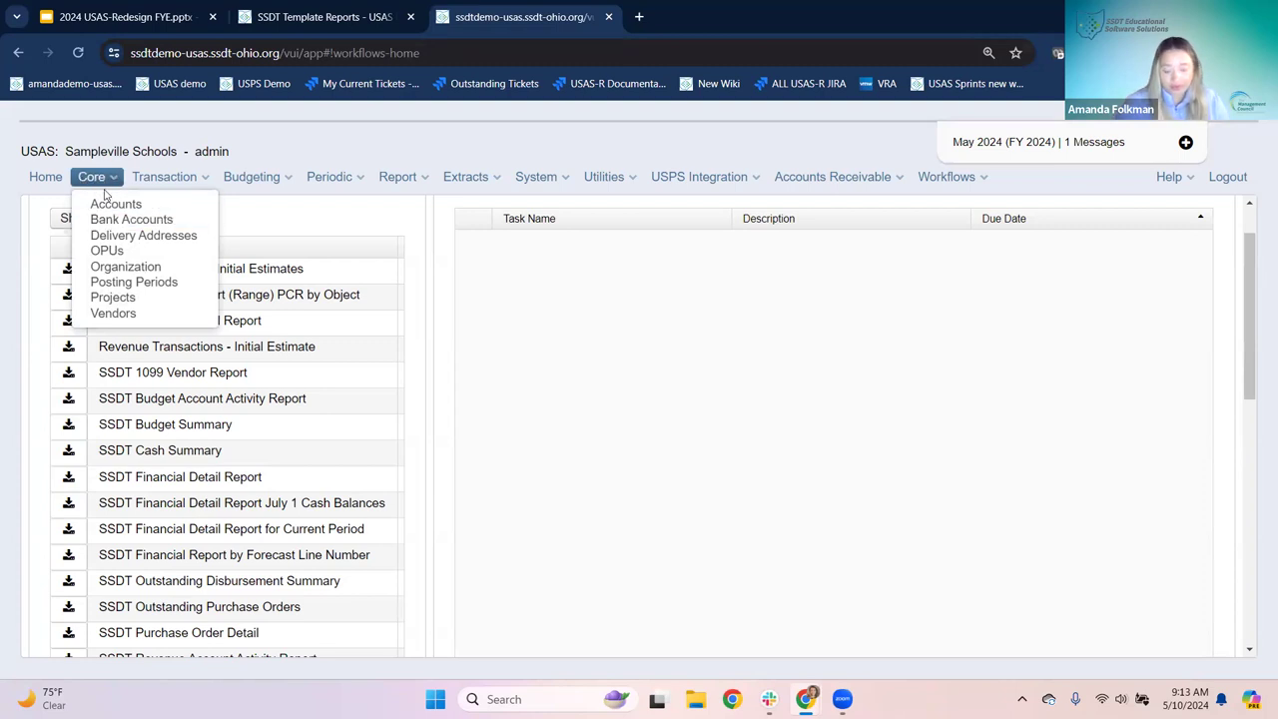
Open the organization record, check Central Office Square Footage and ITC IRN, and compare them with the Pre-Closing Procedures slide in Google Slides.
{"action": "key", "text": "ctrl+plus"}
{"action": "left_click", "coordinate": [108, 191]}
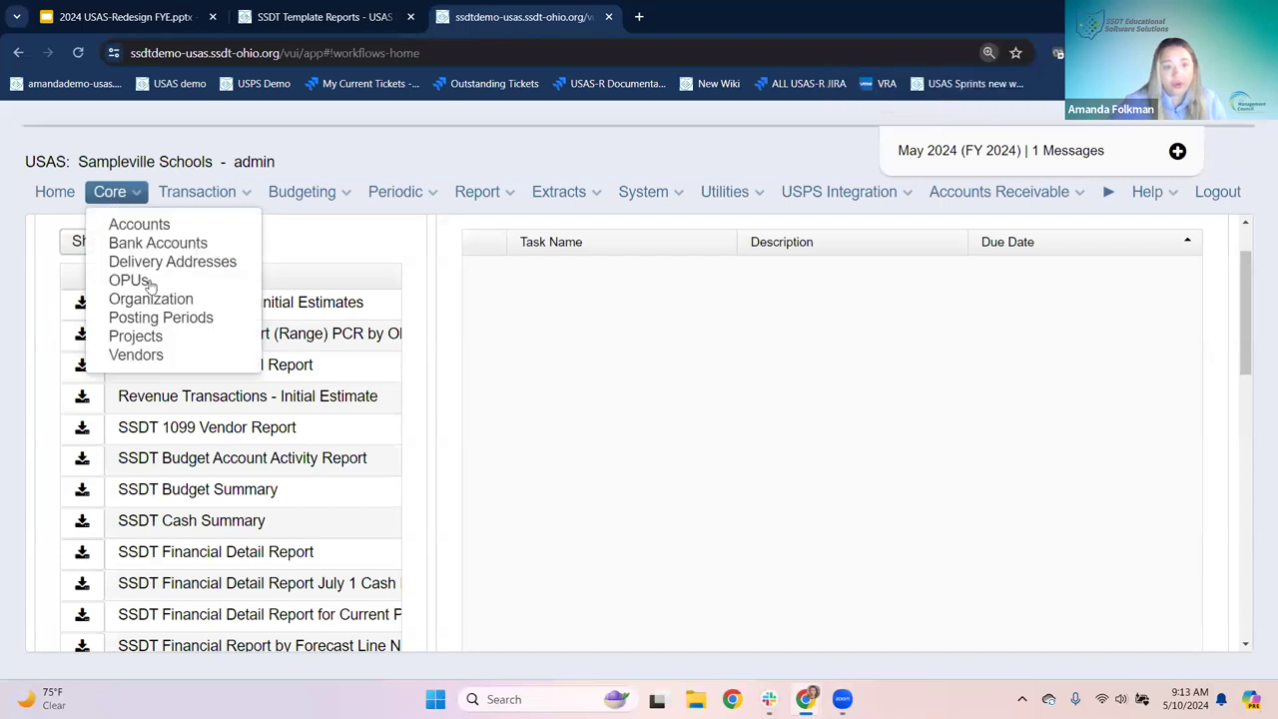
{"action": "left_click", "coordinate": [155, 299]}
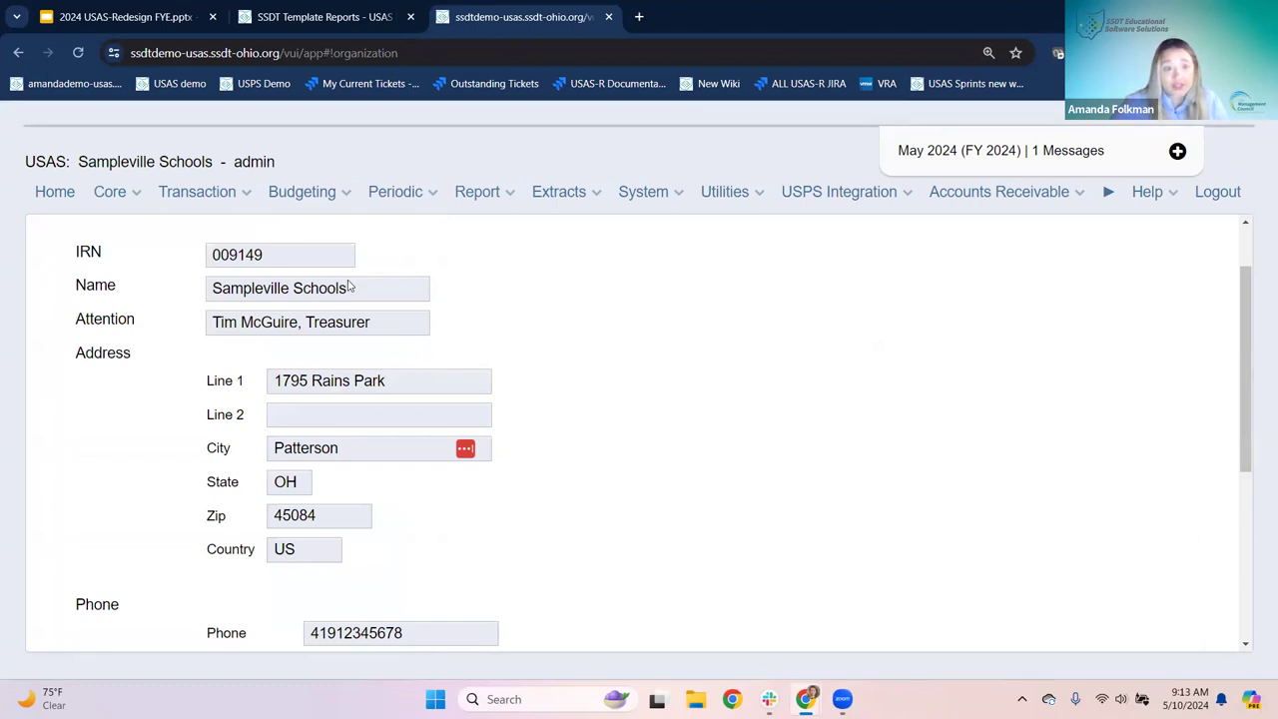
{"action": "scroll", "coordinate": [394, 491], "scroll_direction": "down", "scroll_amount": 3}
{"action": "scroll", "coordinate": [579, 520], "scroll_direction": "down", "scroll_amount": 3}
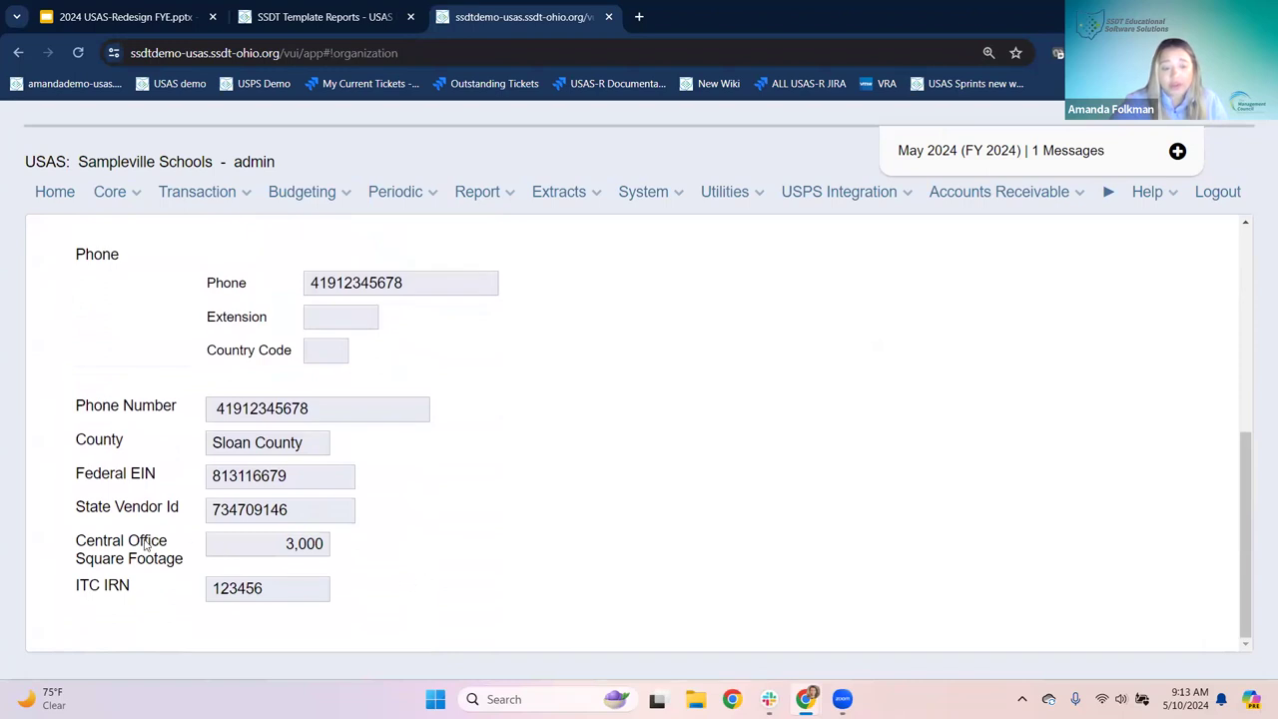
{"action": "left_click_drag", "start_coordinate": [278, 554], "coordinate": [356, 548]}
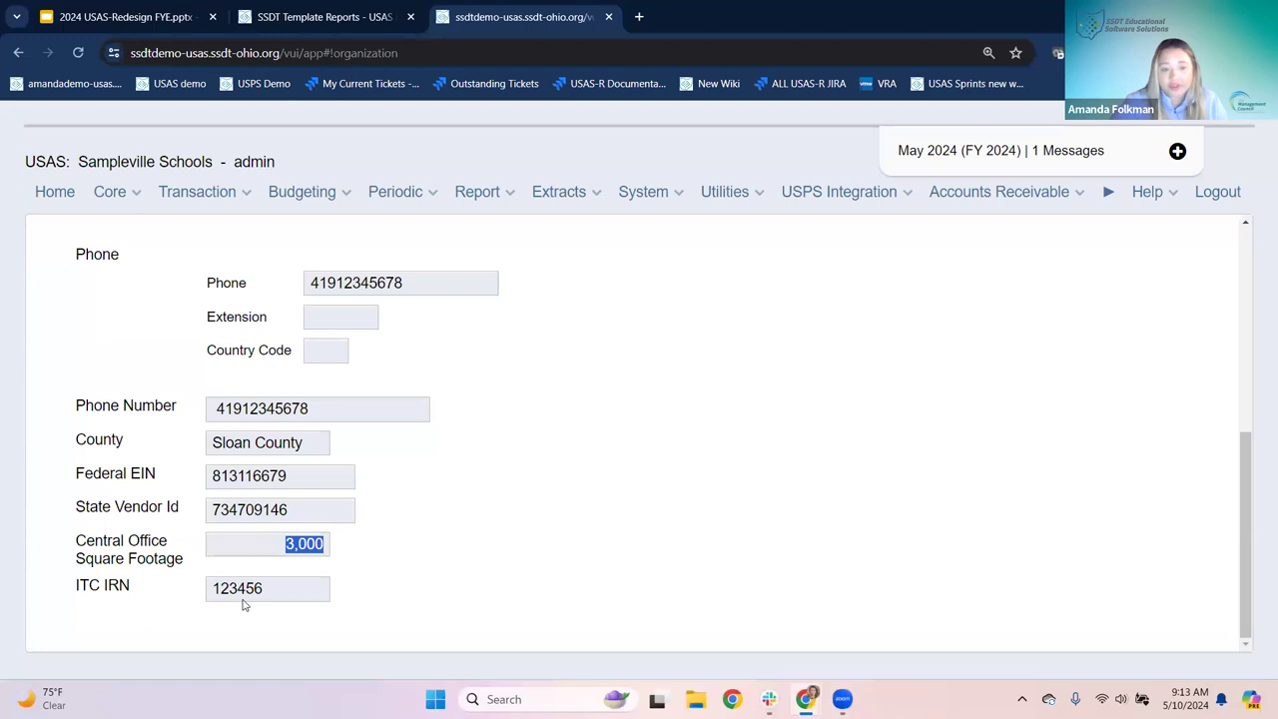
{"action": "left_click_drag", "start_coordinate": [220, 598], "coordinate": [390, 601]}
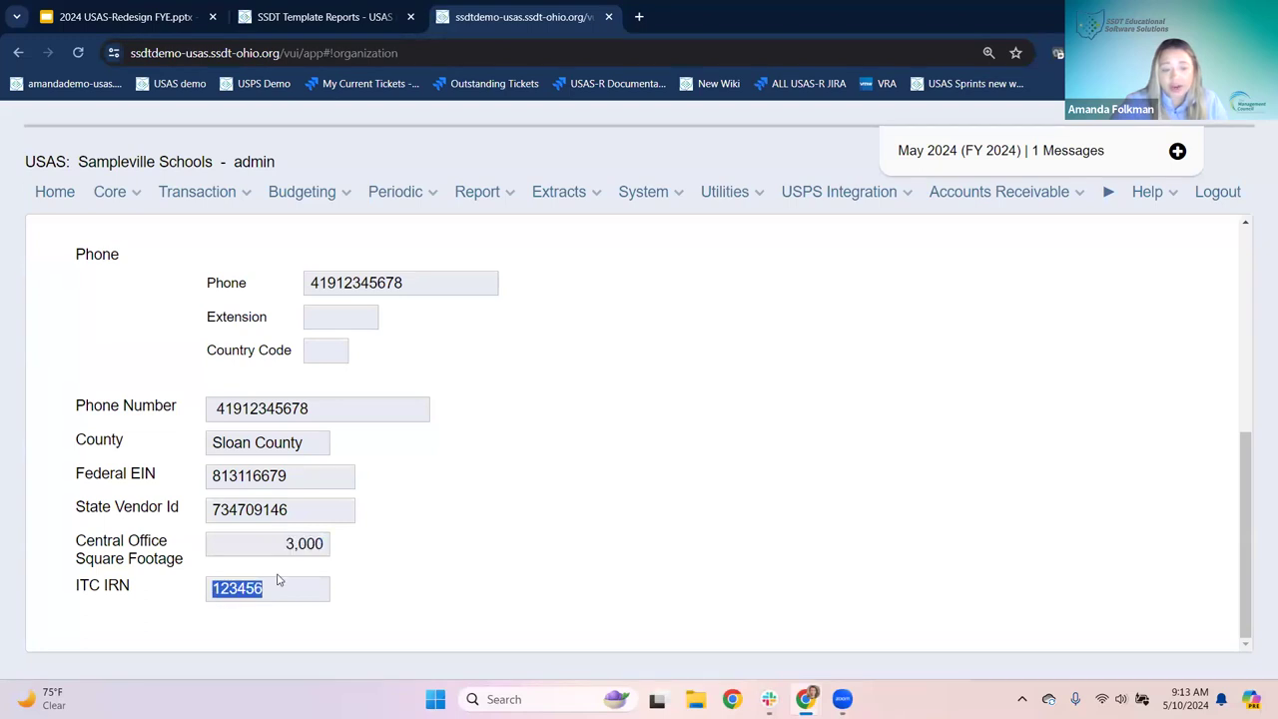
{"action": "left_click", "coordinate": [100, 541]}
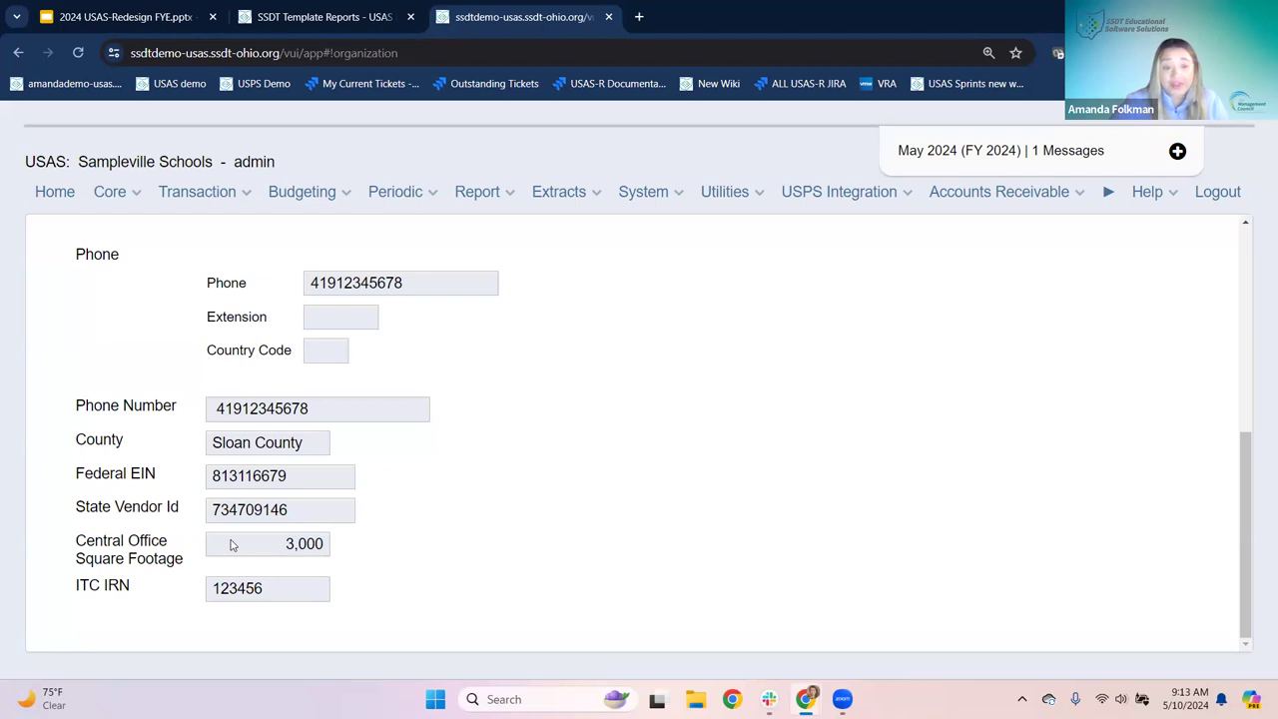
{"action": "left_click_drag", "start_coordinate": [245, 544], "coordinate": [337, 555]}
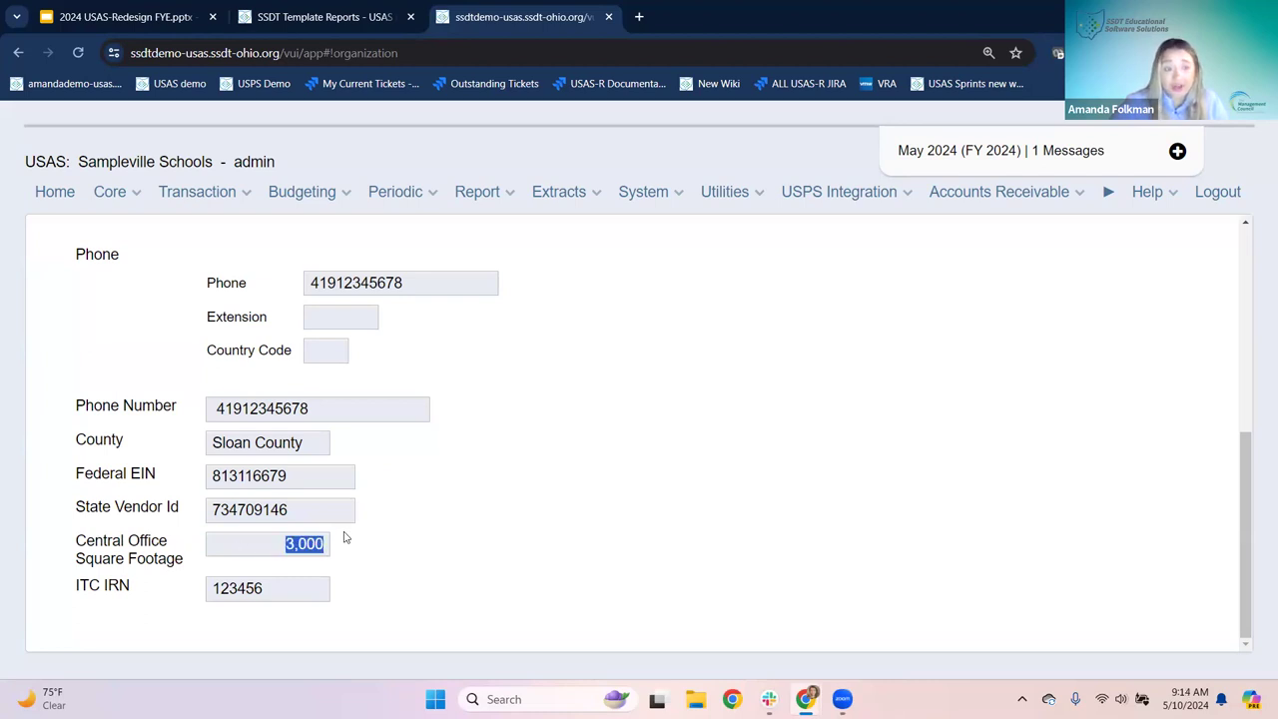
{"action": "mouse_move", "coordinate": [222, 594]}
{"action": "left_mouse_down"}
{"action": "mouse_move", "coordinate": [263, 605]}
{"action": "mouse_move", "coordinate": [220, 590]}
{"action": "left_mouse_up"}
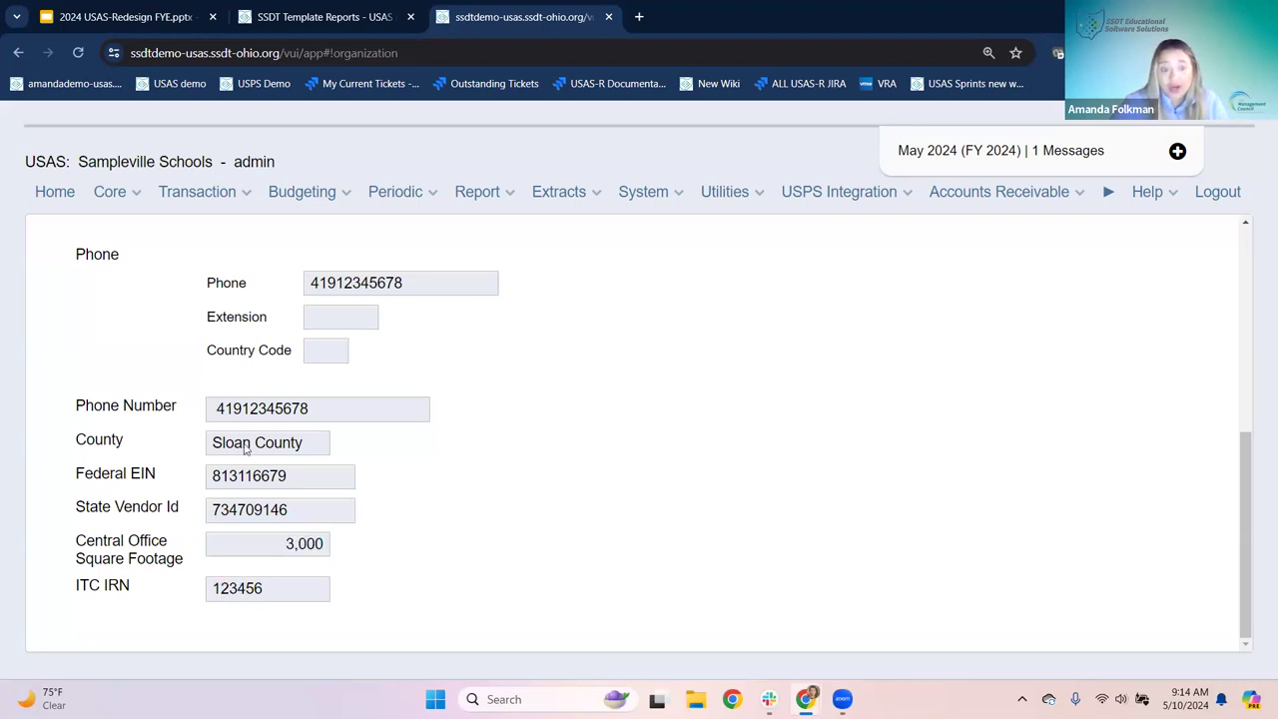
{"action": "left_click", "coordinate": [136, 17]}
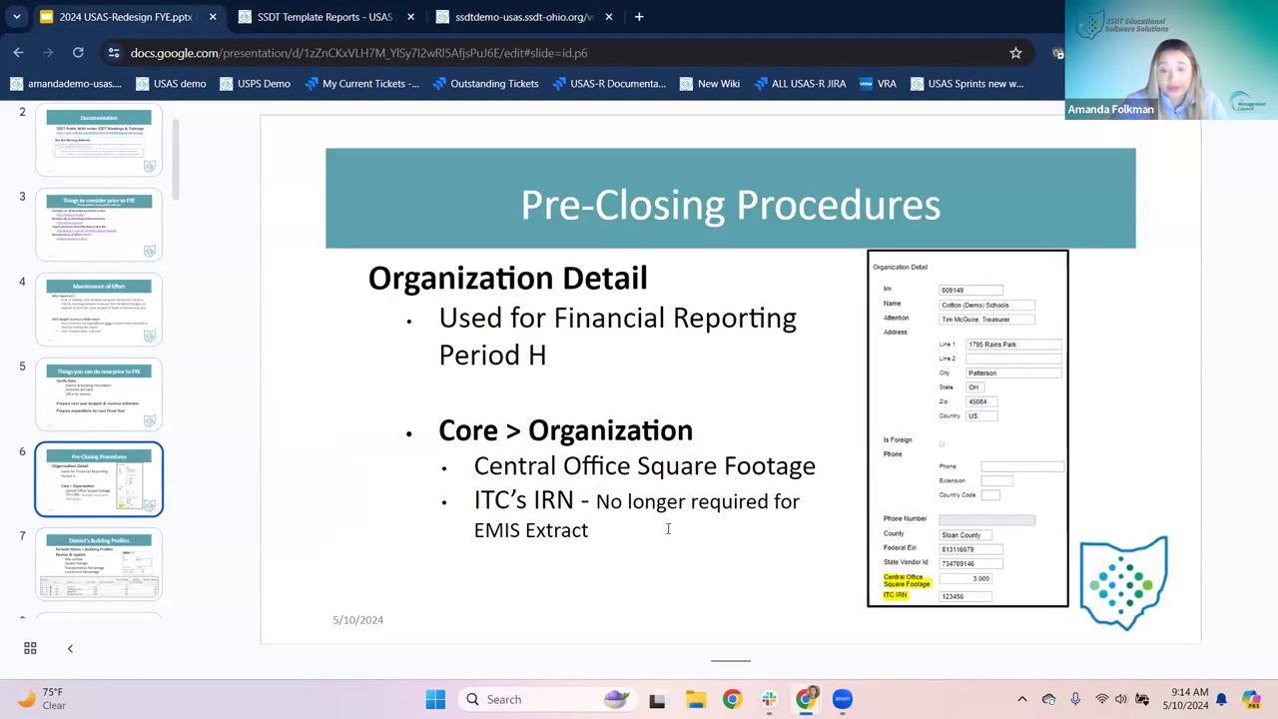
{"action": "left_click", "coordinate": [501, 17]}
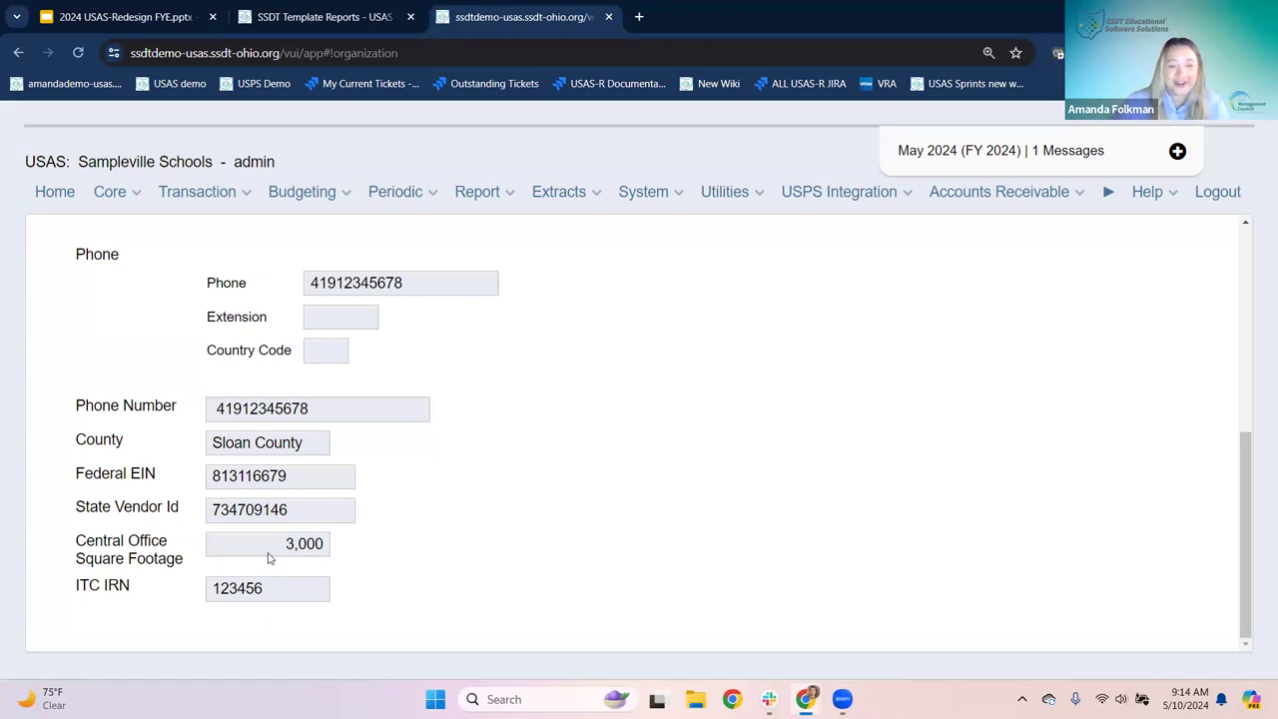
Open Building Profiles and start a new building with IRN 115544 and the description High School.
{"action": "left_click", "coordinate": [380, 202]}
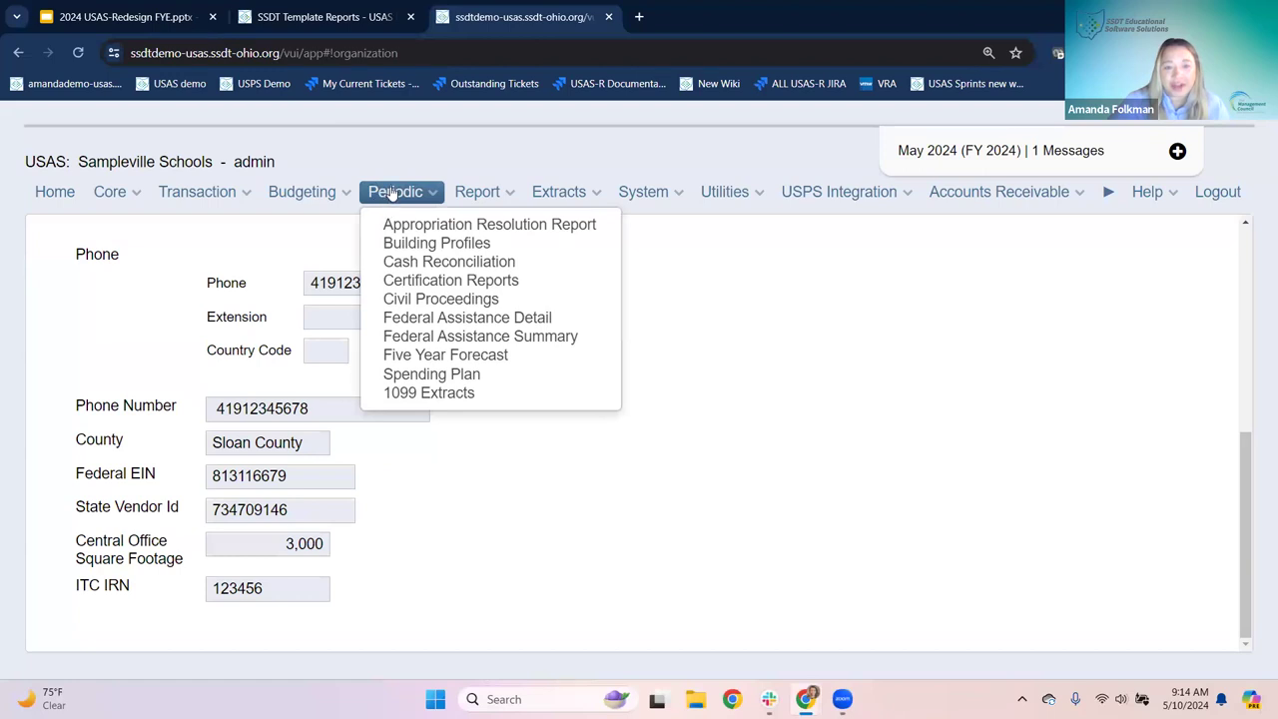
{"action": "left_click", "coordinate": [431, 245]}
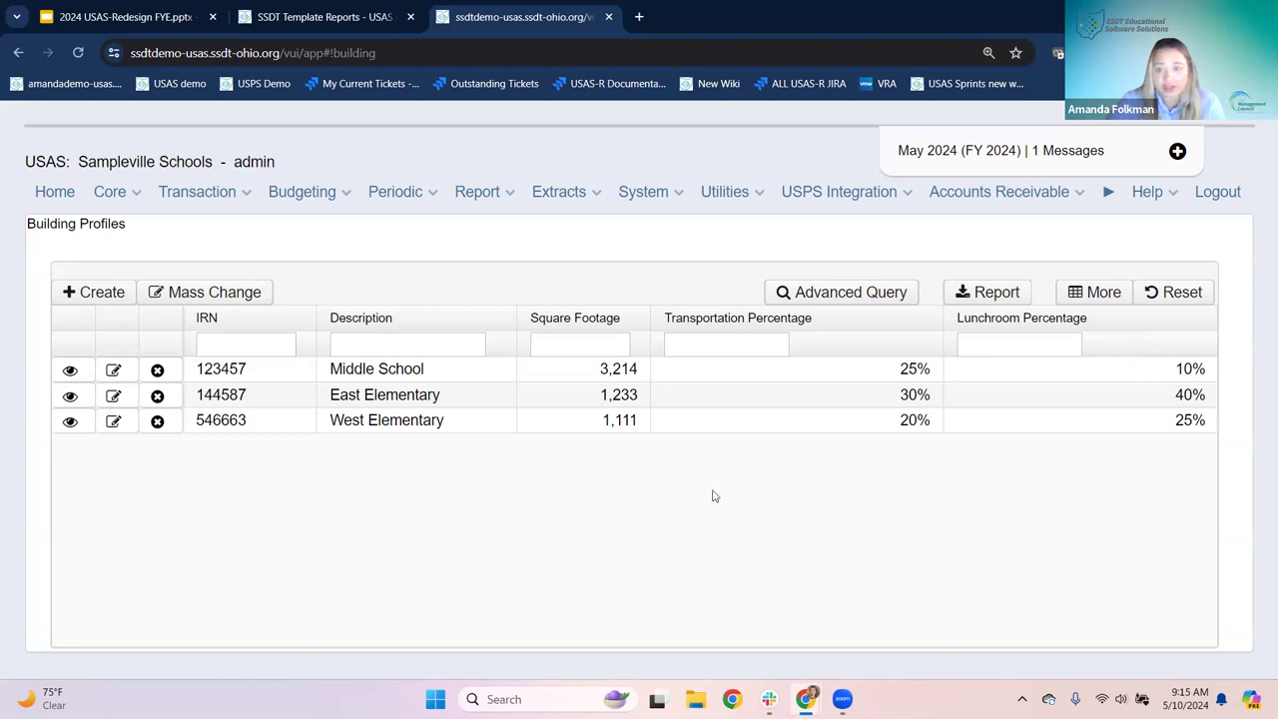
{"action": "left_click", "coordinate": [100, 292]}
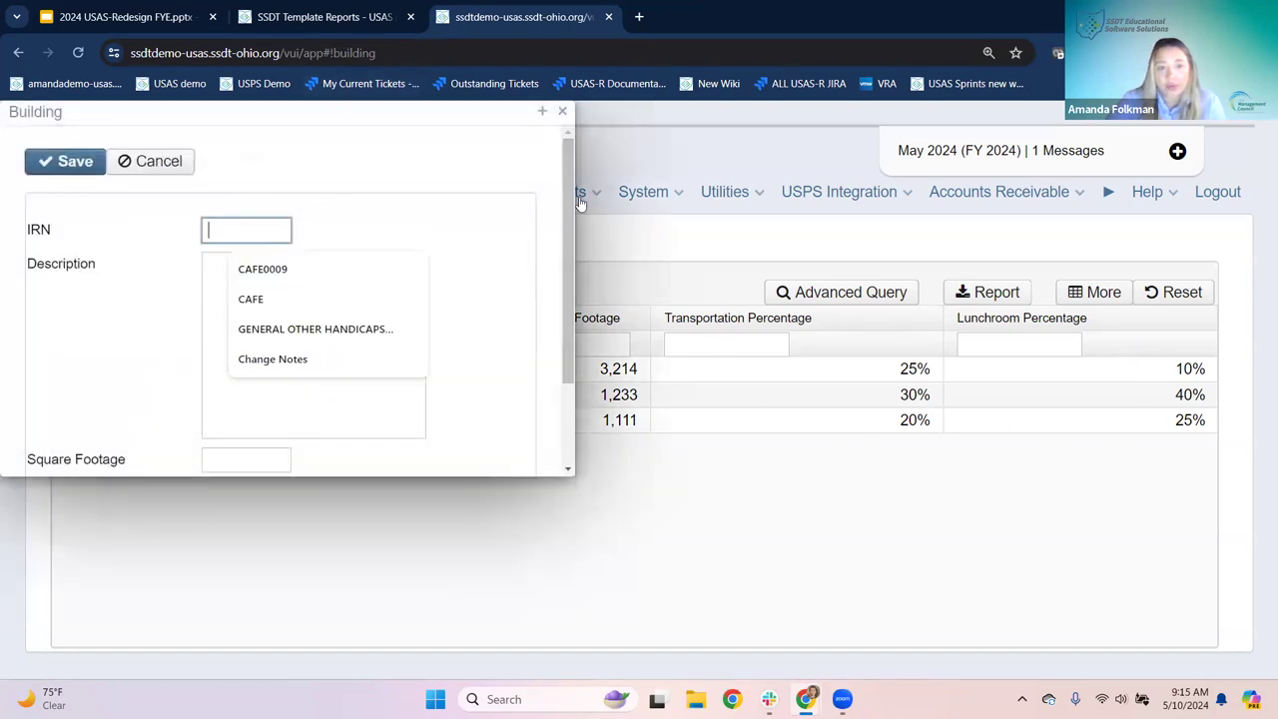
{"action": "left_click_drag", "start_coordinate": [363, 106], "coordinate": [734, 273]}
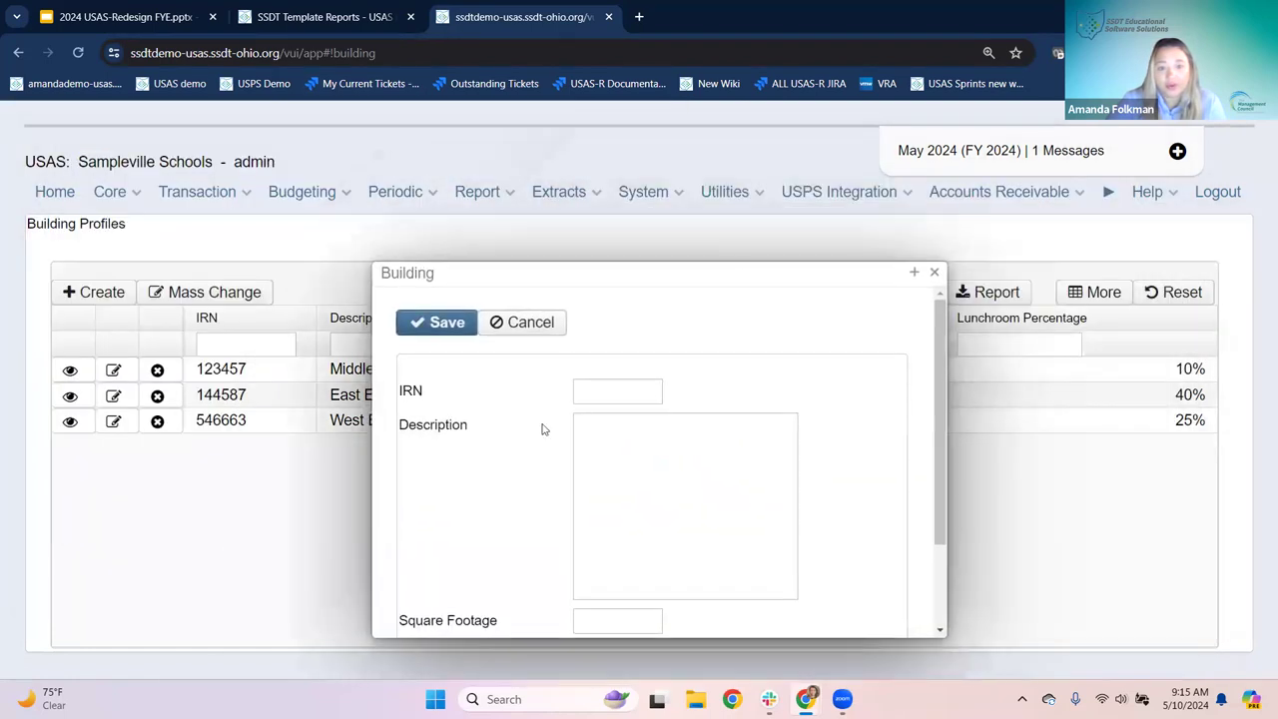
{"action": "left_click", "coordinate": [612, 389]}
{"action": "type", "text": "115544"}
{"action": "left_click", "coordinate": [633, 459]}
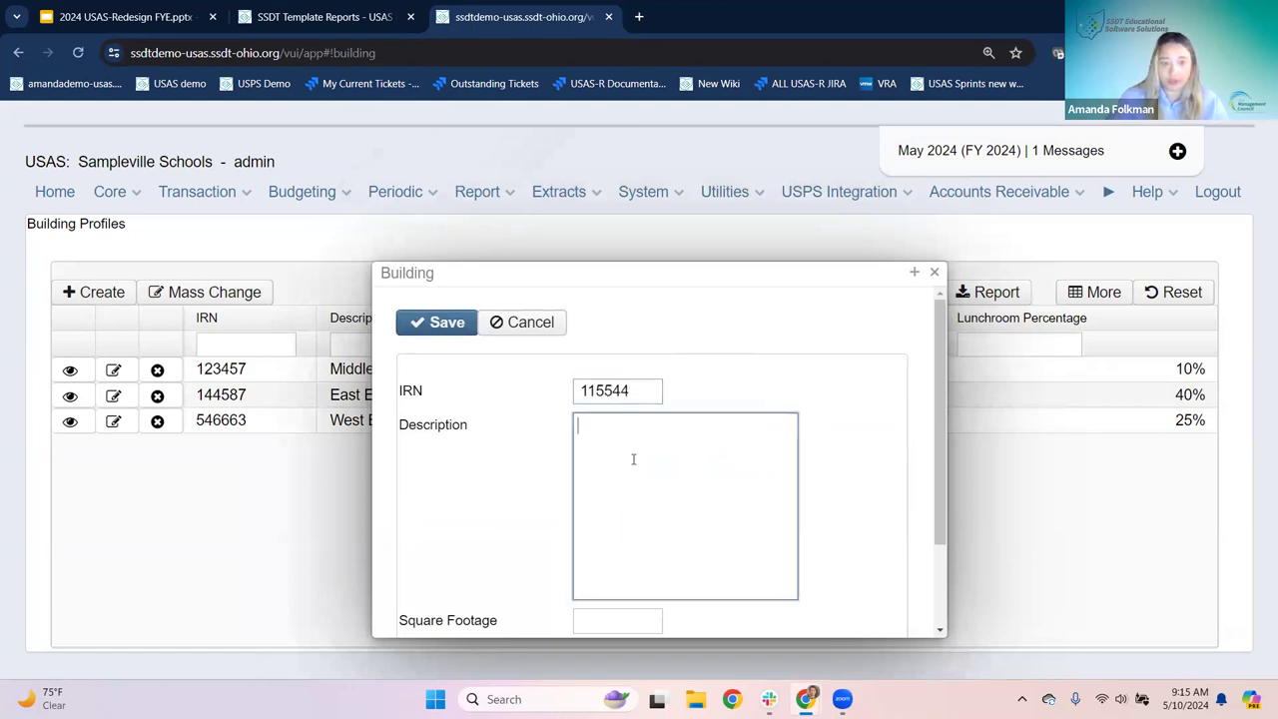
{"action": "type", "text": "High School"}
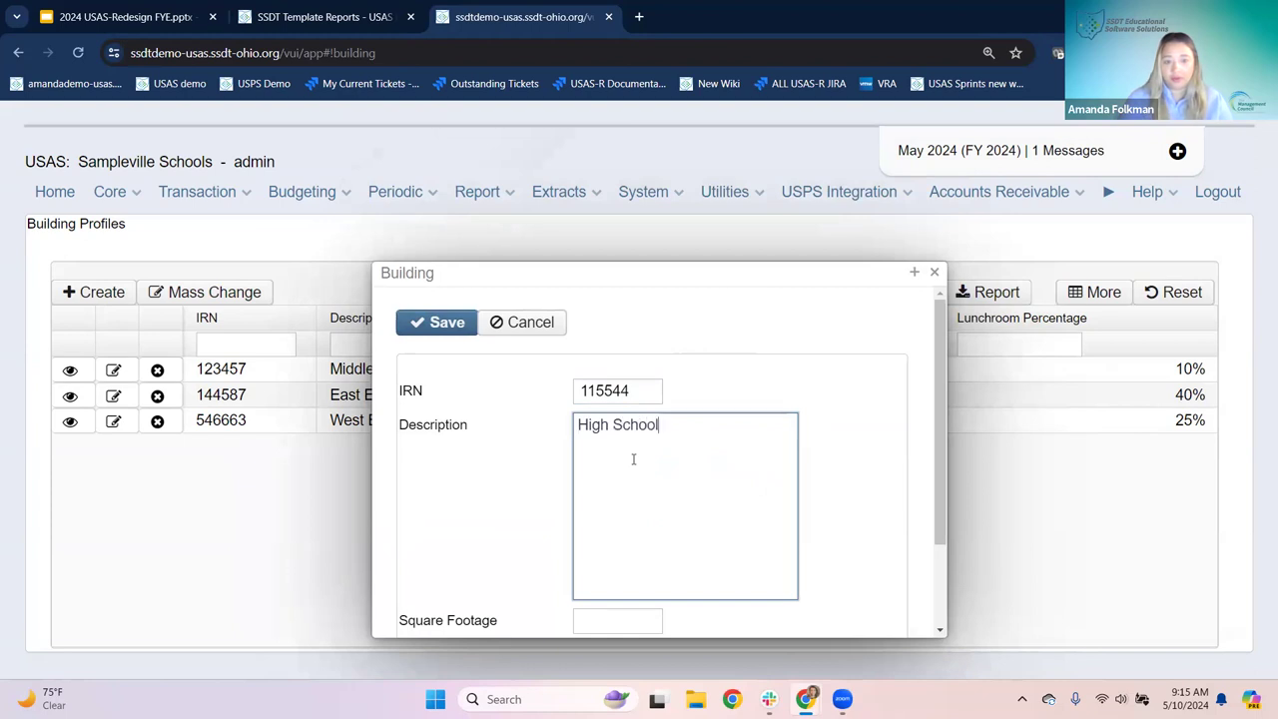
Set the High School building's square footage to 5000 and its transportation and lunchroom percentages to 25, and save the profile.
{"action": "left_click_drag", "start_coordinate": [605, 277], "coordinate": [271, 138]}
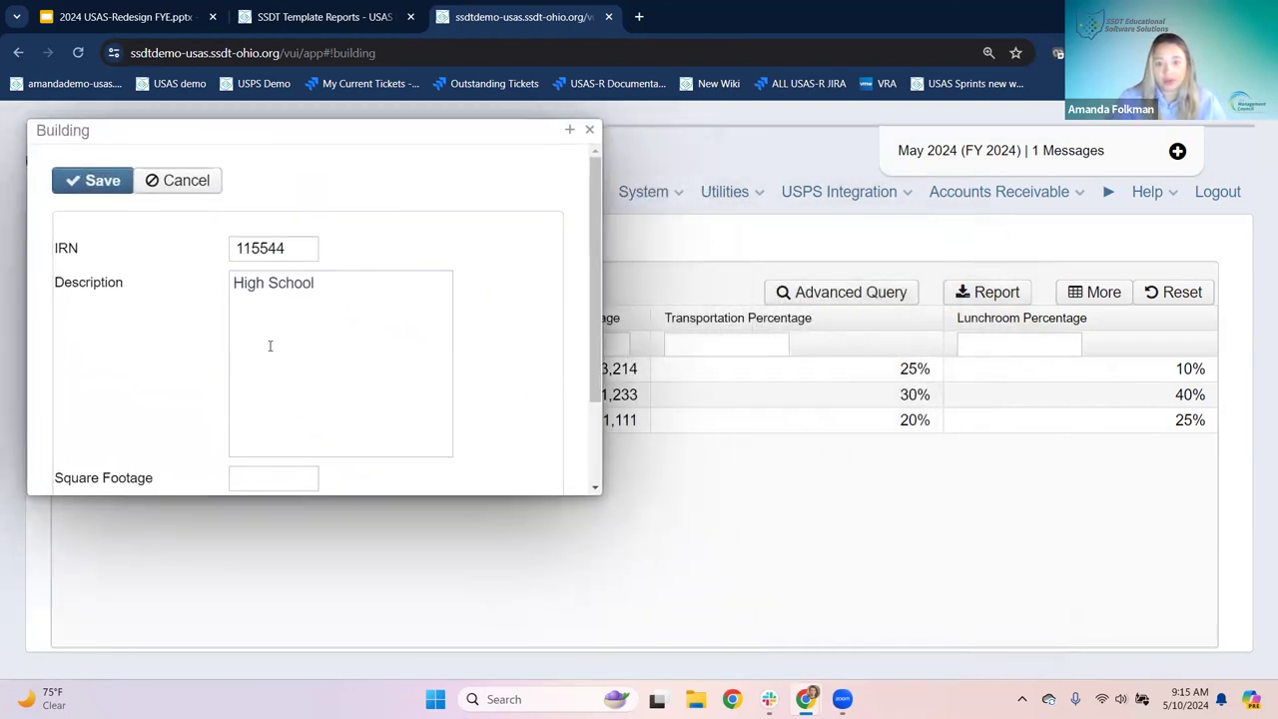
{"action": "scroll", "coordinate": [247, 431], "scroll_direction": "down", "scroll_amount": 1}
{"action": "left_click", "coordinate": [245, 402]}
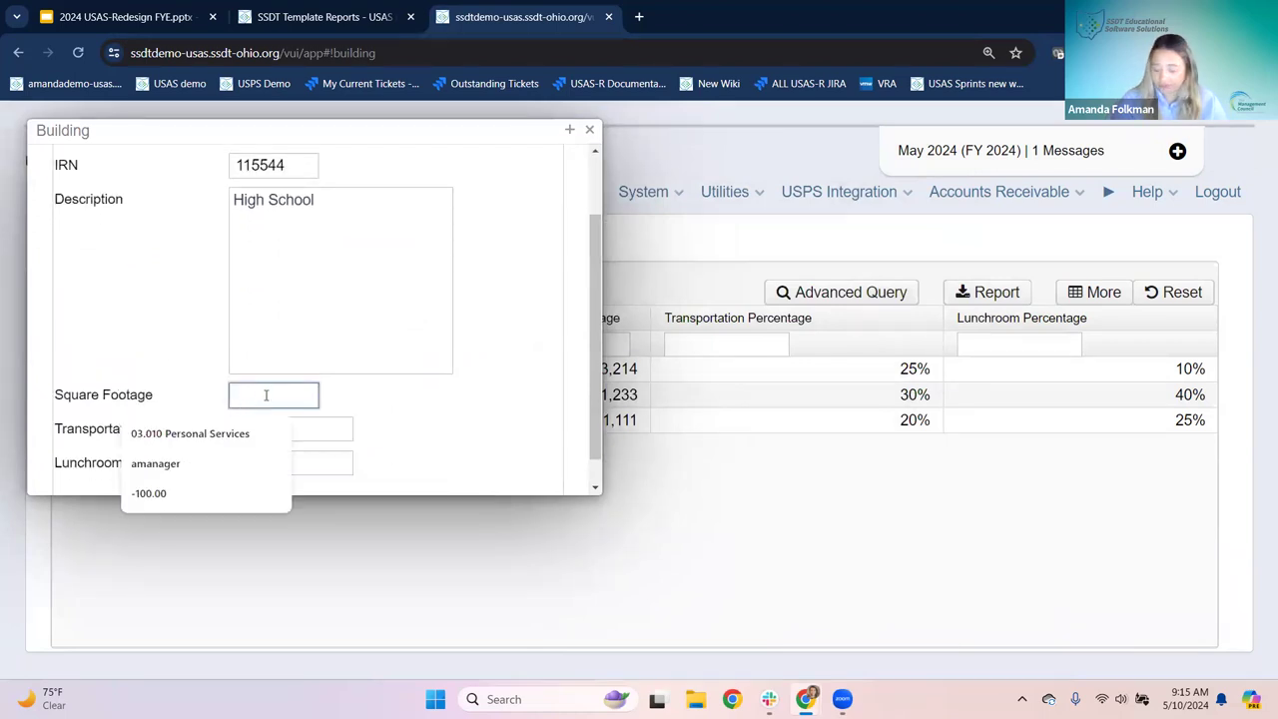
{"action": "type", "text": "5000"}
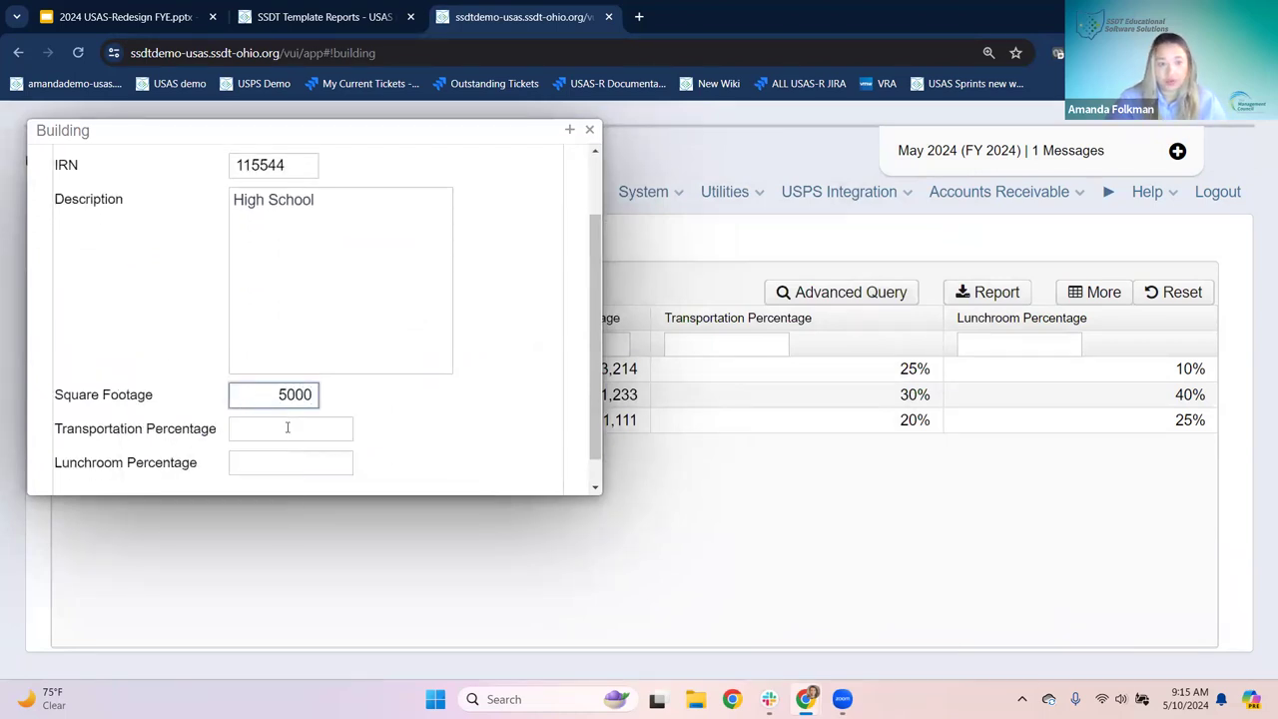
{"action": "left_click", "coordinate": [291, 432]}
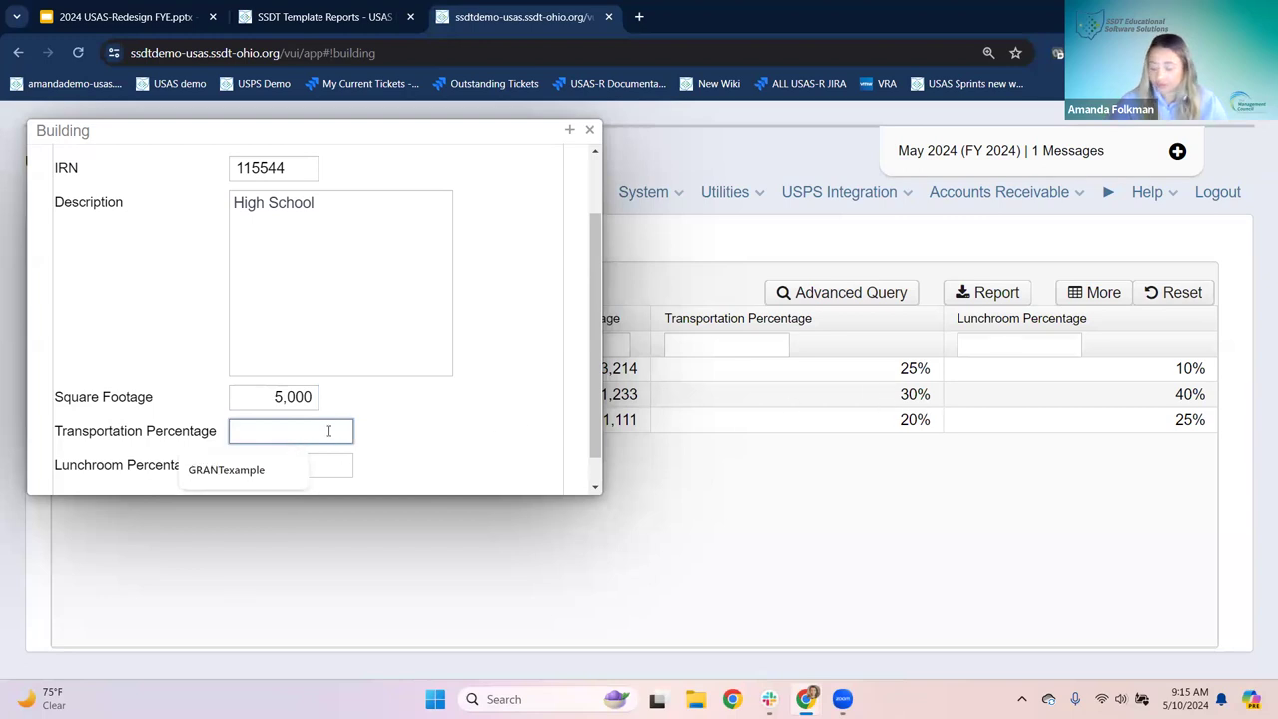
{"action": "type", "text": "25"}
{"action": "key", "text": "Tab"}
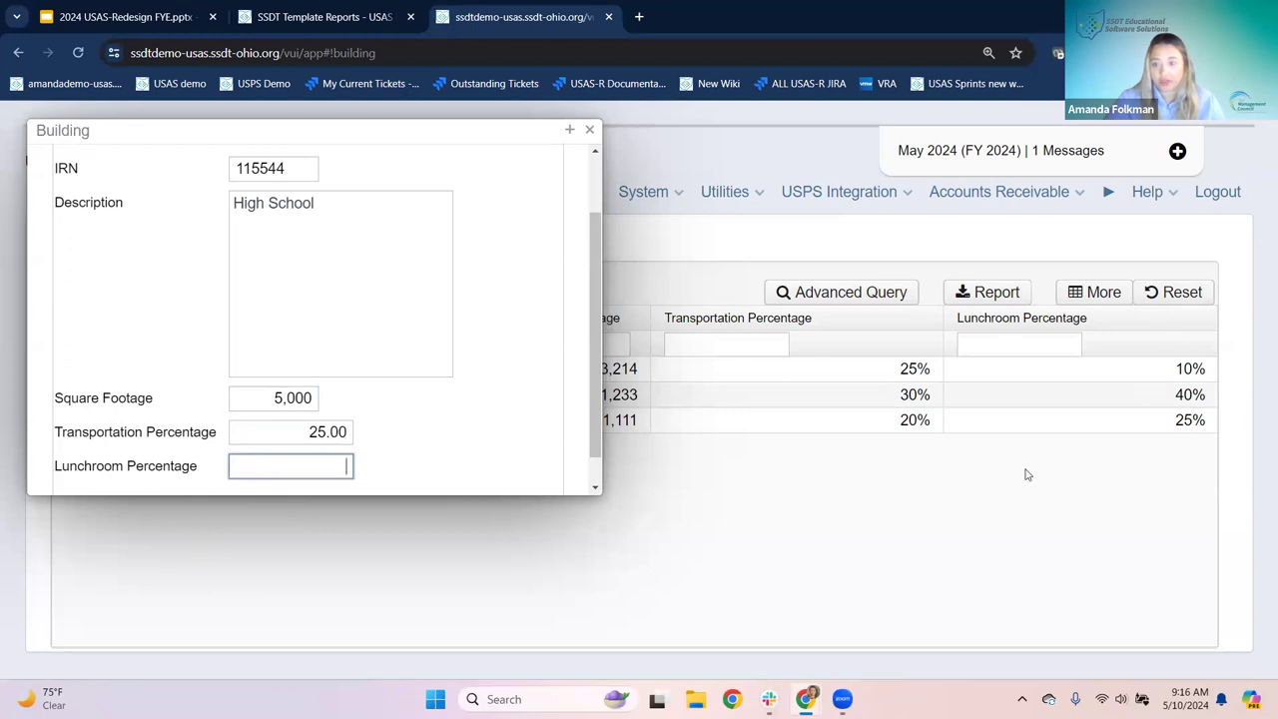
{"action": "type", "text": "250"}
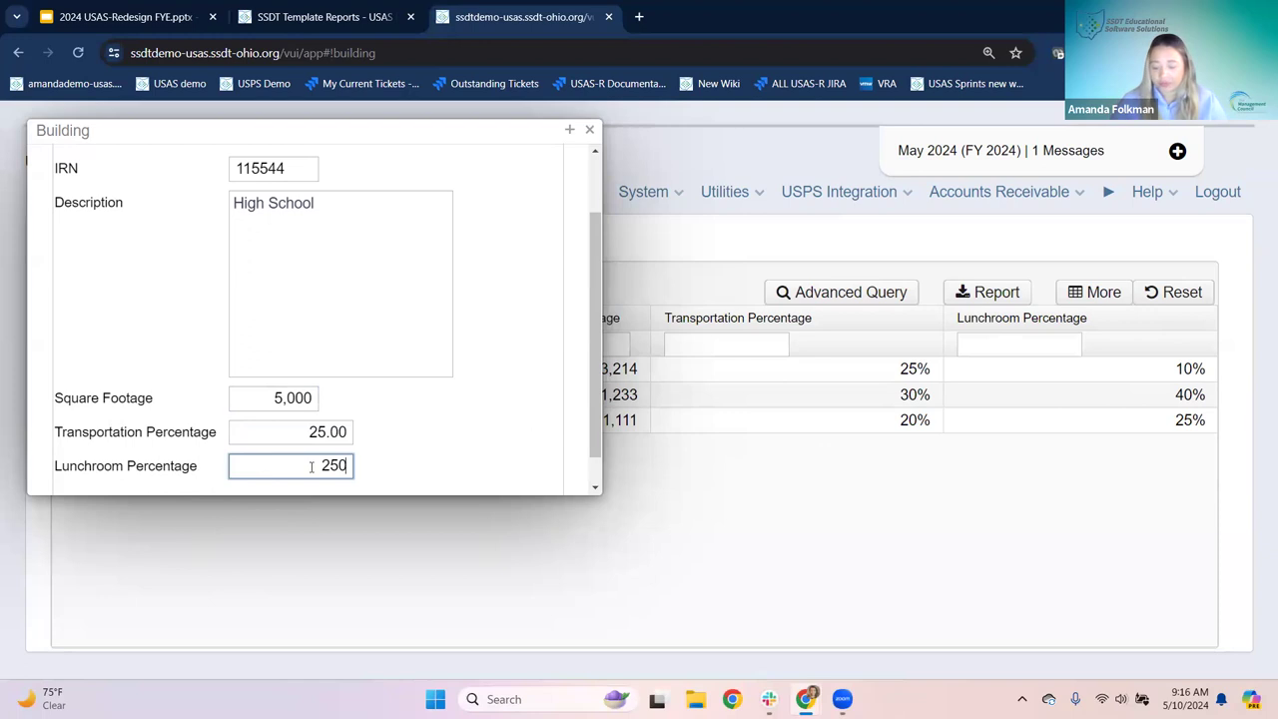
{"action": "key", "text": "BackSpace"}
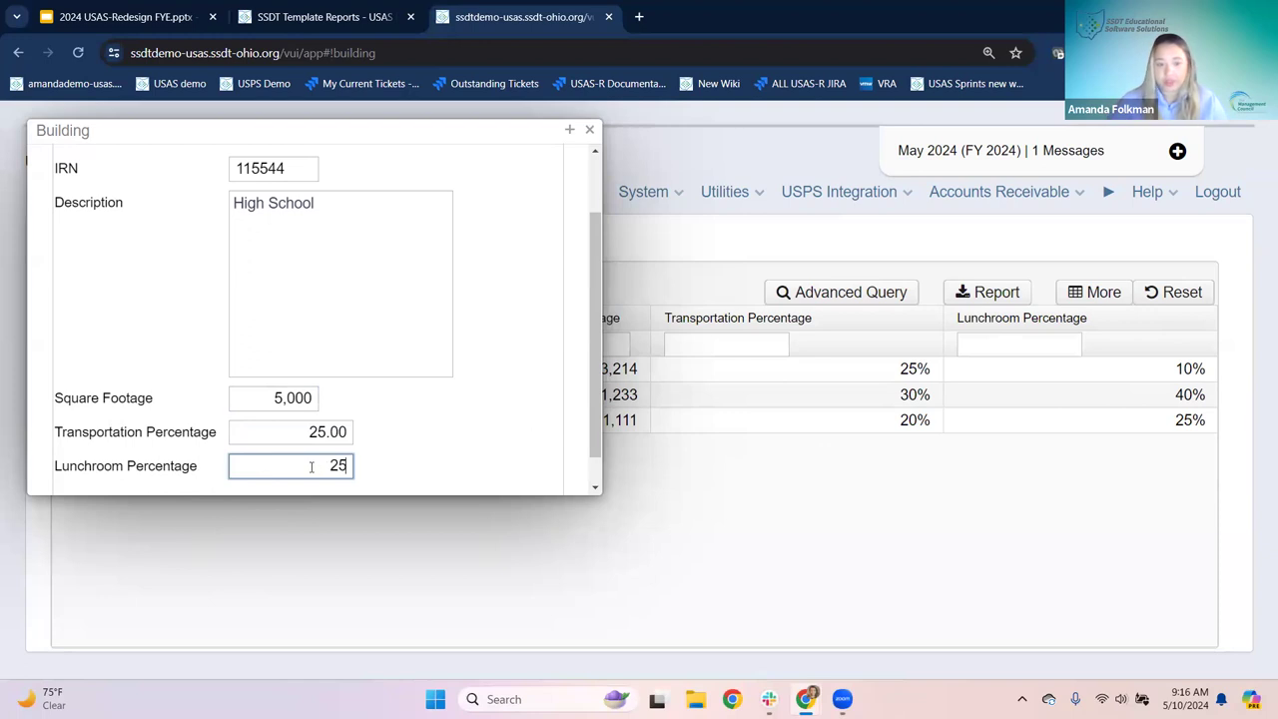
{"action": "scroll", "coordinate": [303, 278], "scroll_direction": "up", "scroll_amount": 2}
{"action": "left_click", "coordinate": [90, 177]}
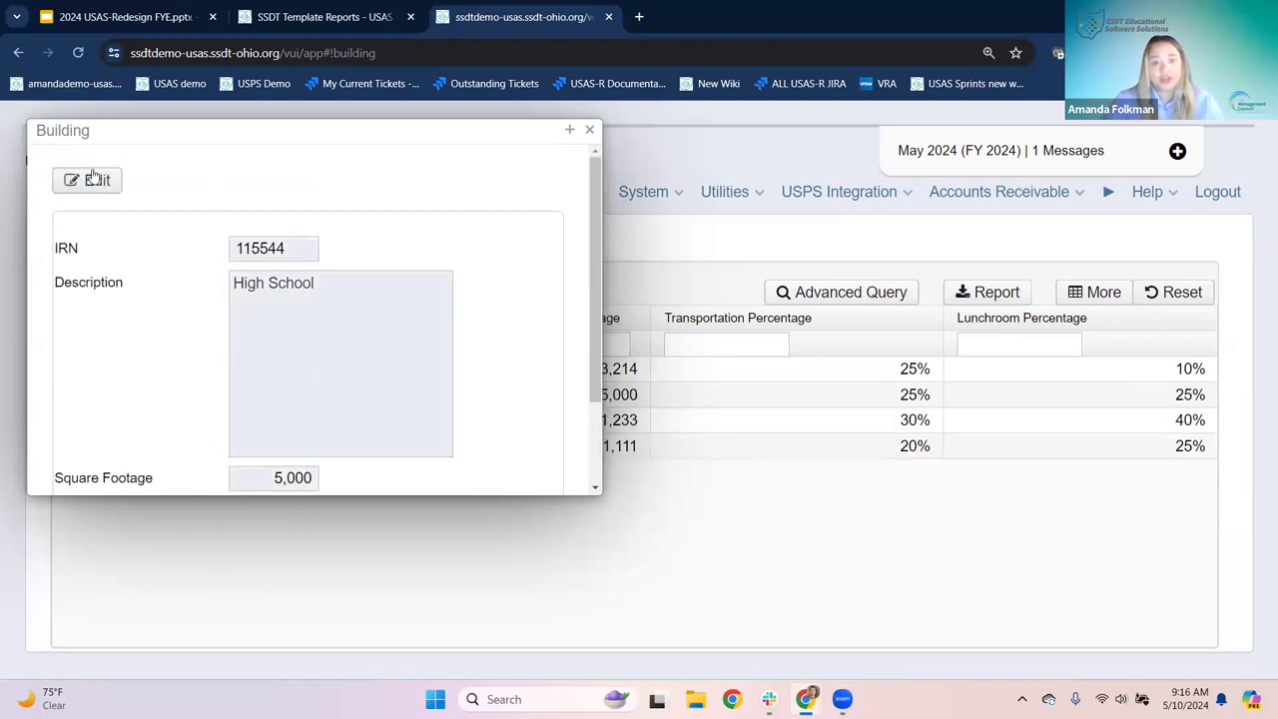
{"action": "left_click", "coordinate": [590, 131]}
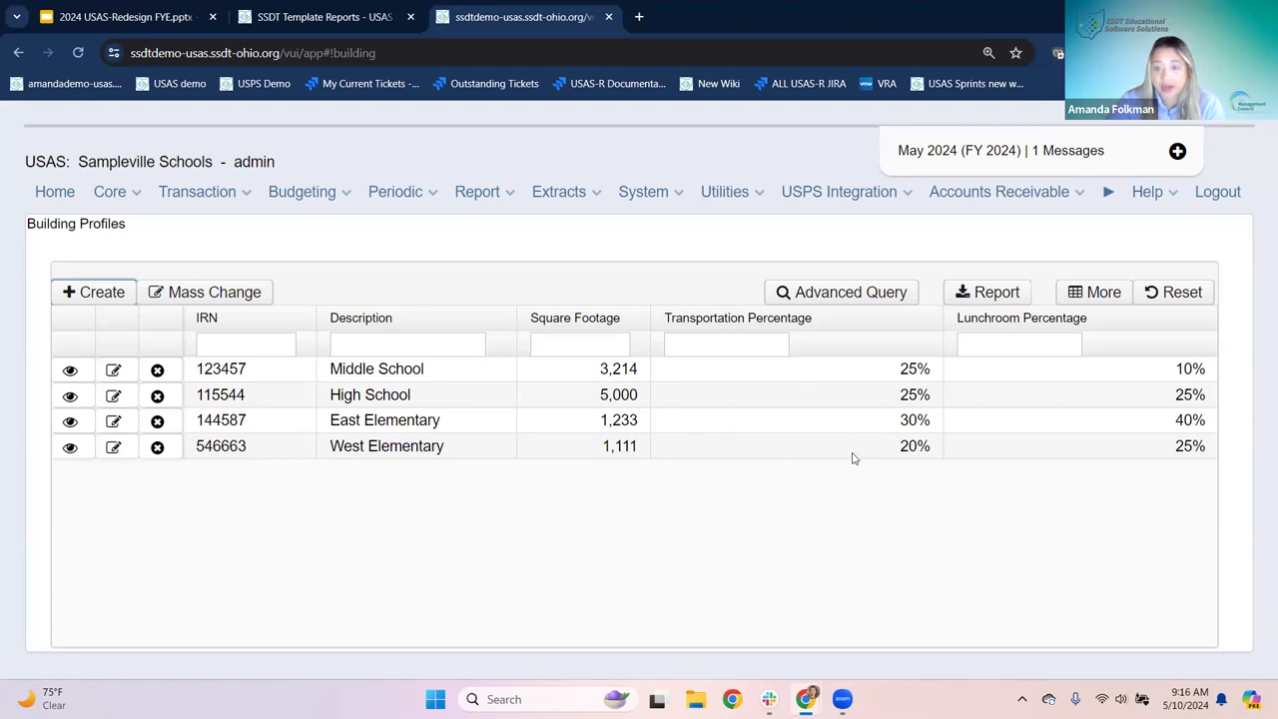
Open the East Elementary building profile for editing, review its square footage and percentage fields, and close it.
{"action": "left_click", "coordinate": [113, 425]}
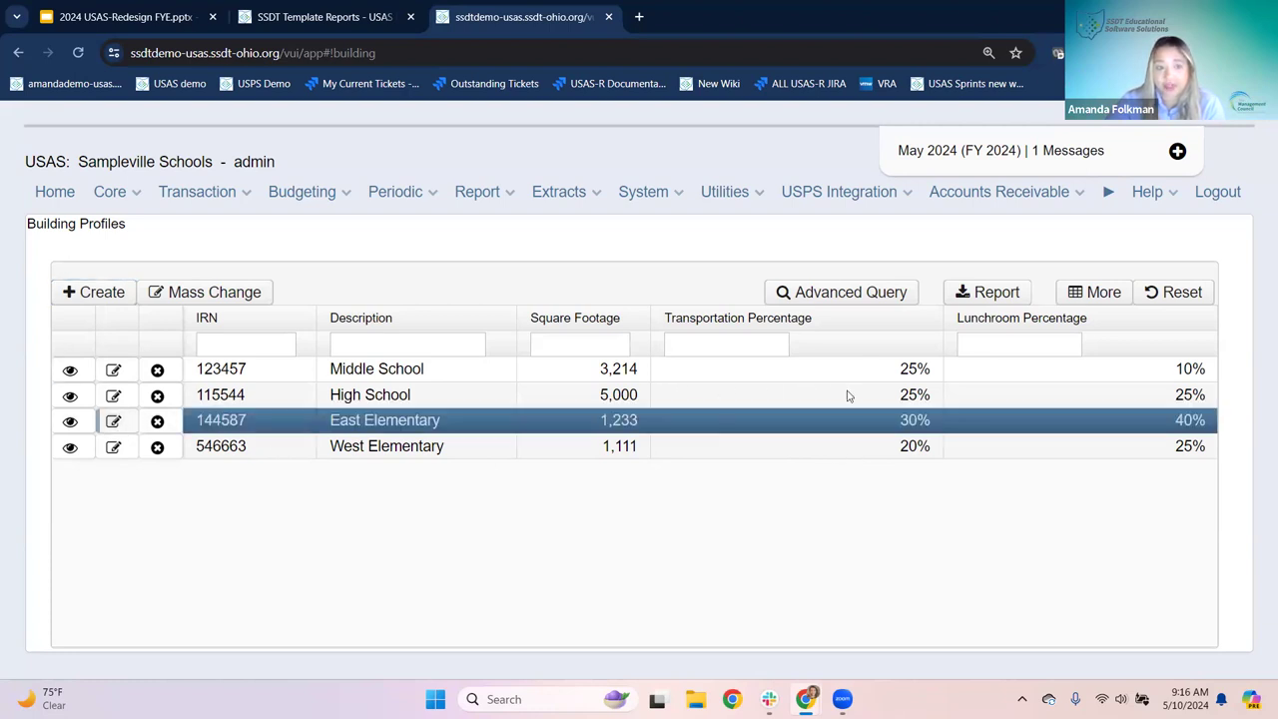
{"action": "double_click", "coordinate": [228, 425]}
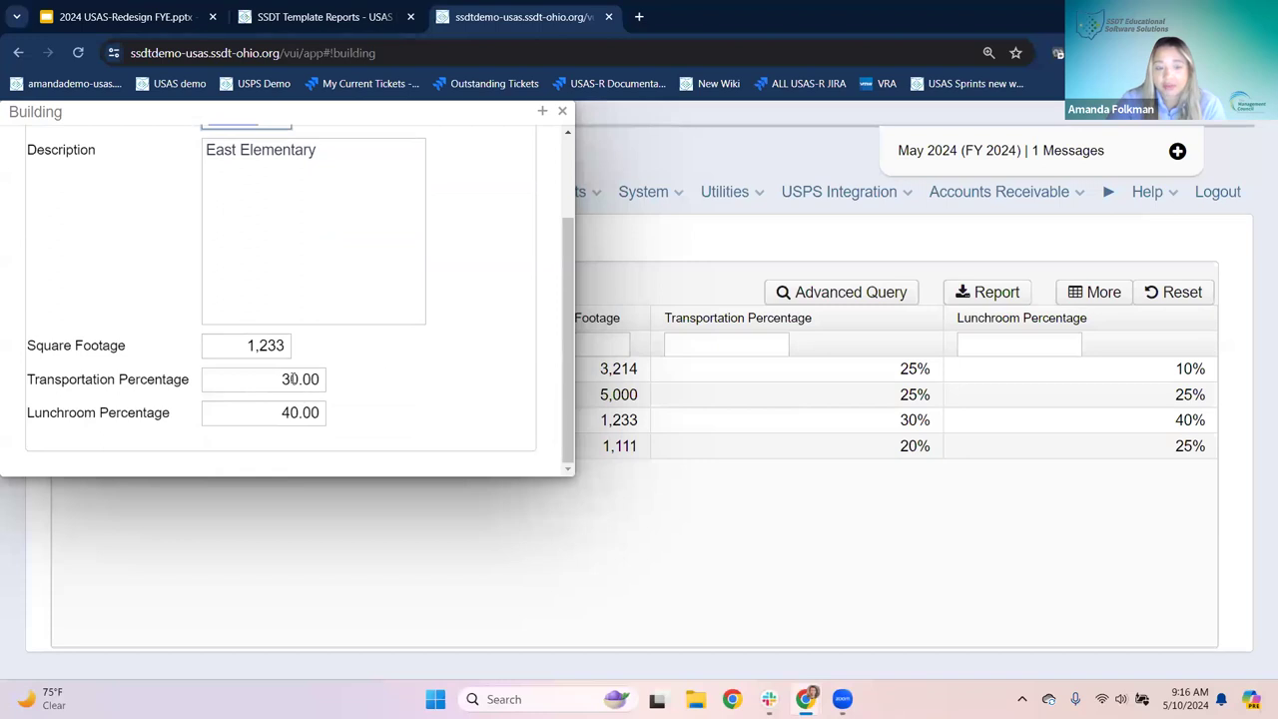
{"action": "scroll", "coordinate": [315, 387], "scroll_direction": "up", "scroll_amount": 2}
{"action": "left_click", "coordinate": [769, 503]}
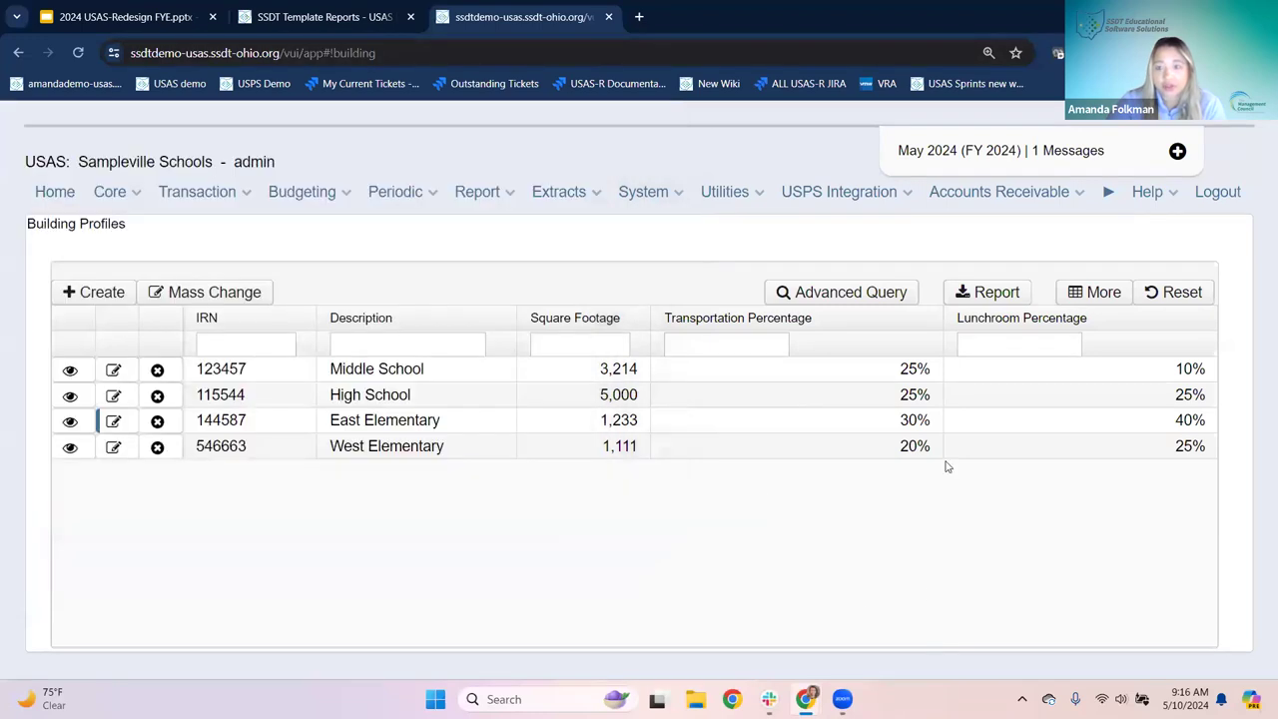
Switch to the Google Slides presentation and review the slides on building profiles and verifying with the SSDT District Building Information Report.
{"action": "left_click", "coordinate": [148, 20]}
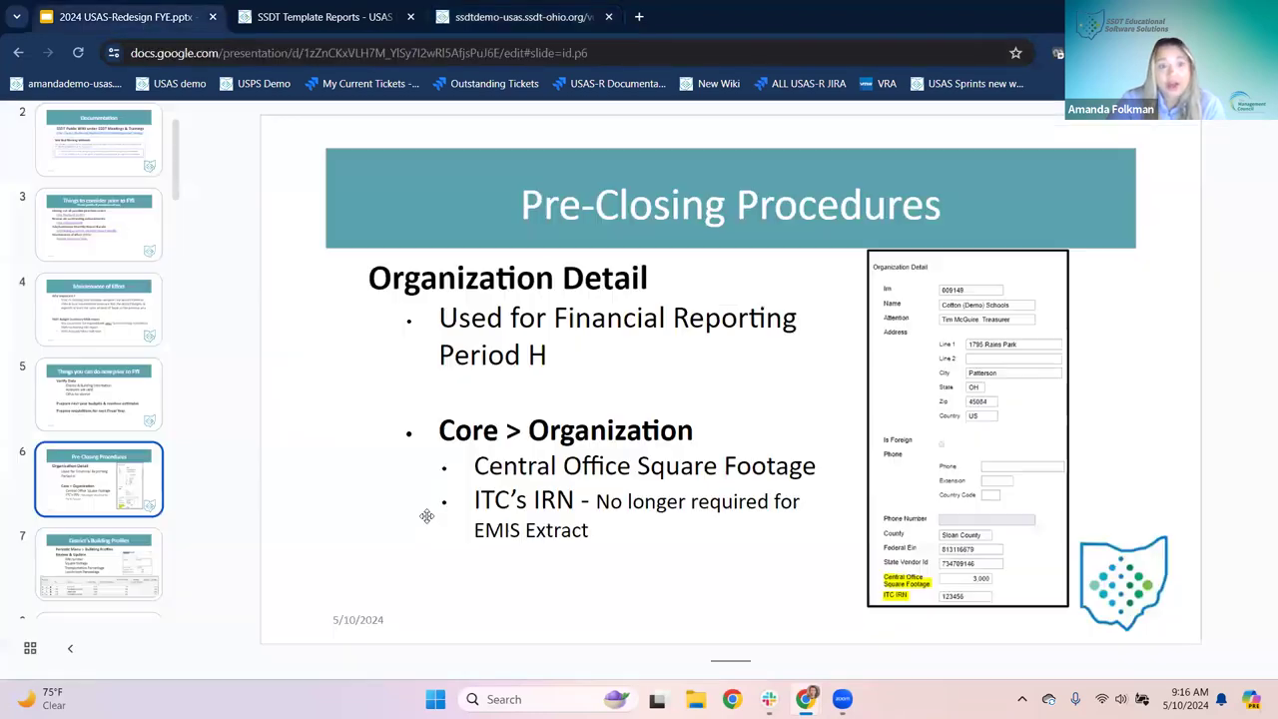
{"action": "key", "text": "Up"}
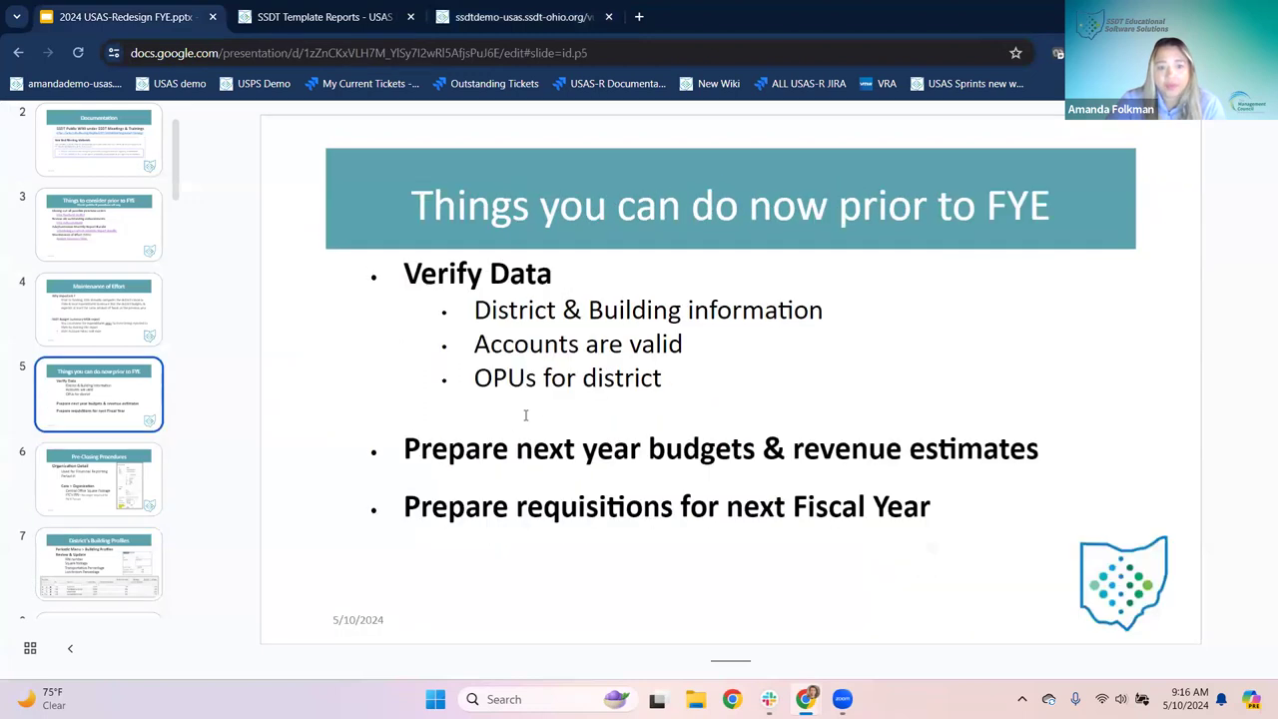
{"action": "key", "text": "Down"}
{"action": "key", "text": "Down"}
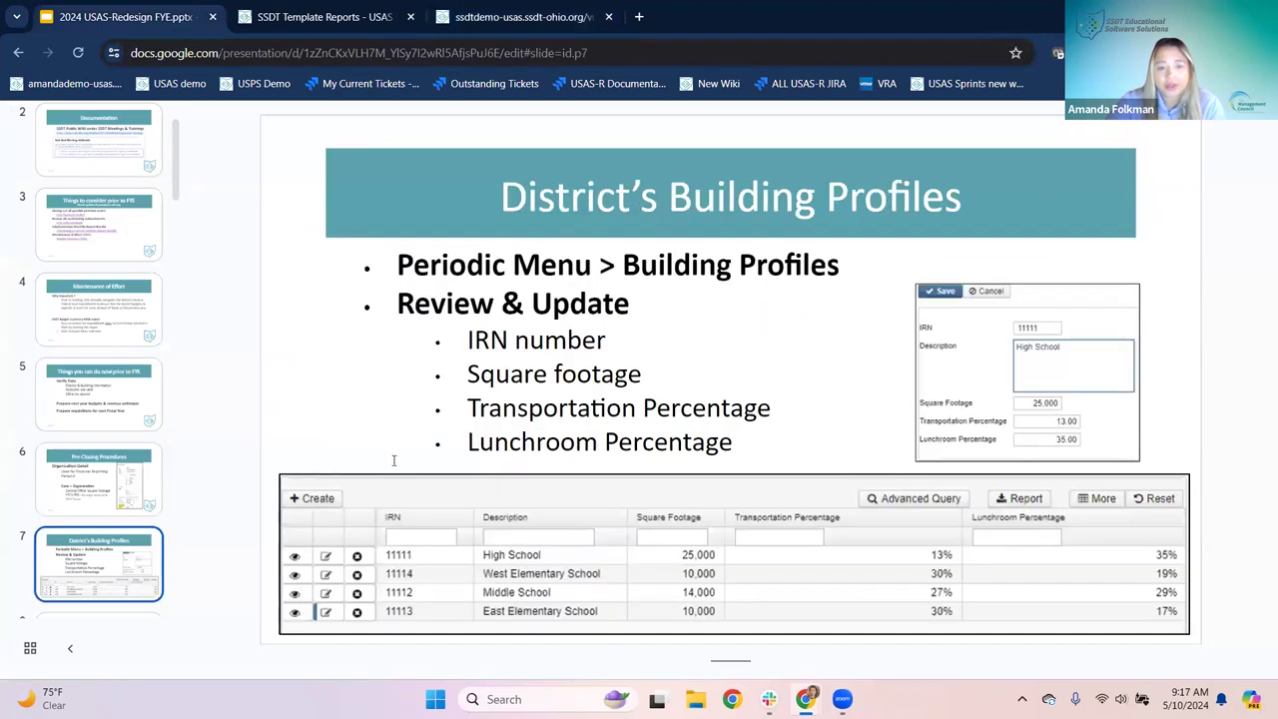
{"action": "key", "text": "Down"}
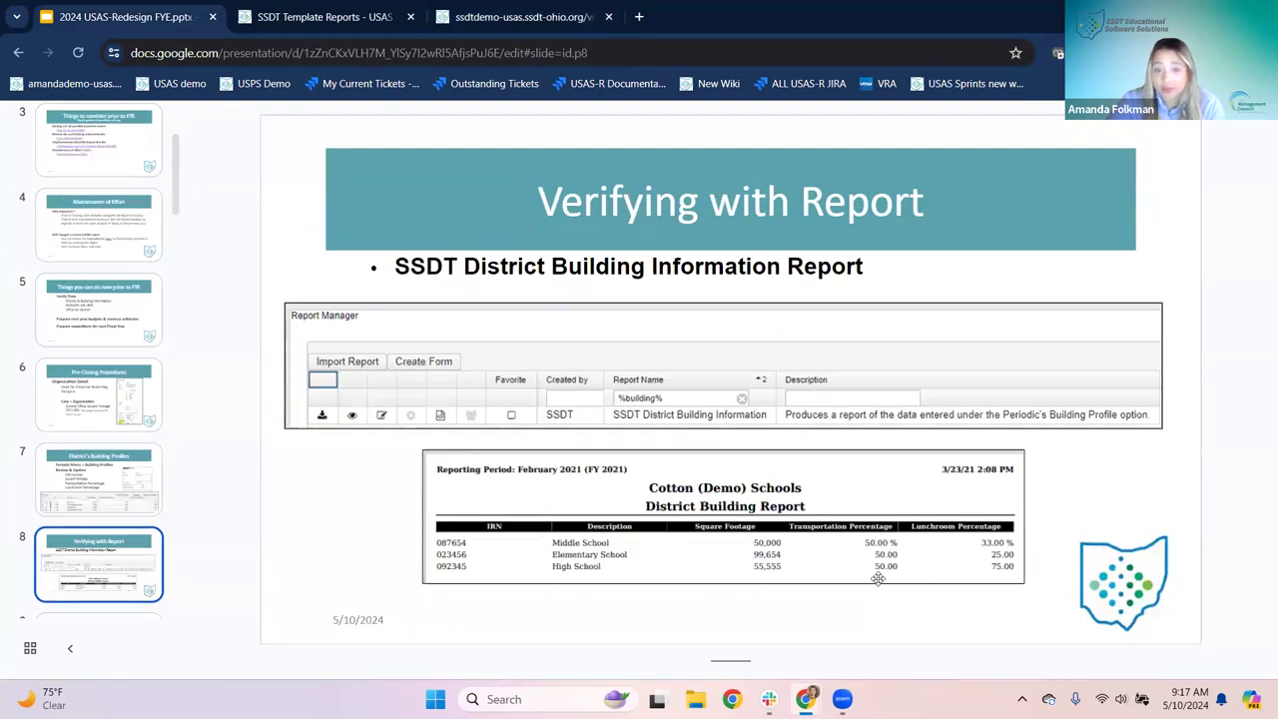
Switch back to USAS and open the Report Manager.
{"action": "left_click", "coordinate": [513, 14]}
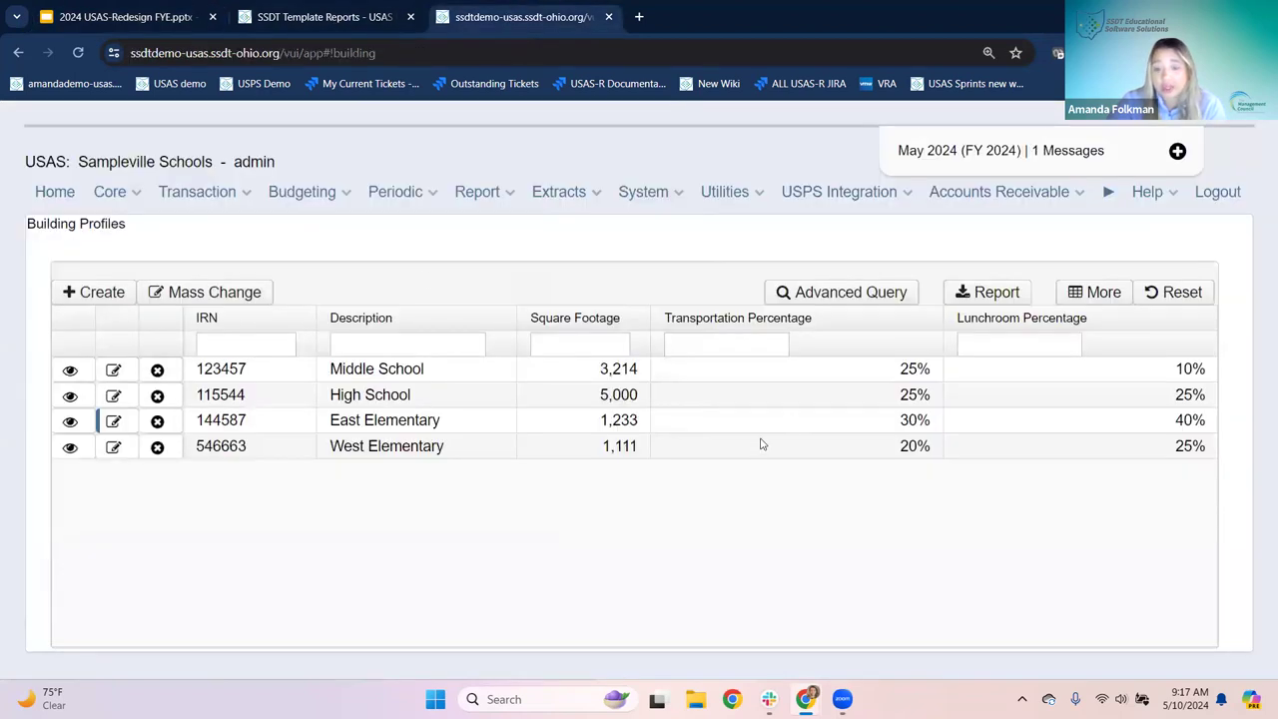
{"action": "left_click", "coordinate": [486, 204]}
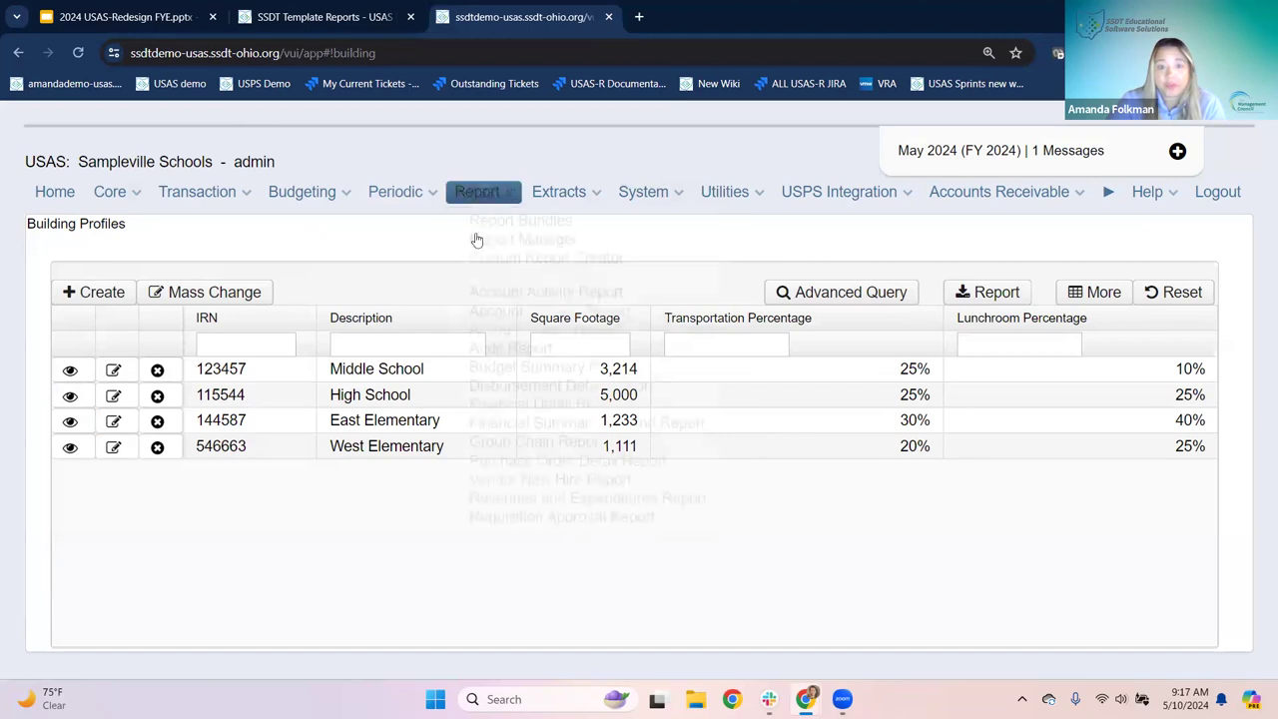
{"action": "left_click", "coordinate": [474, 245]}
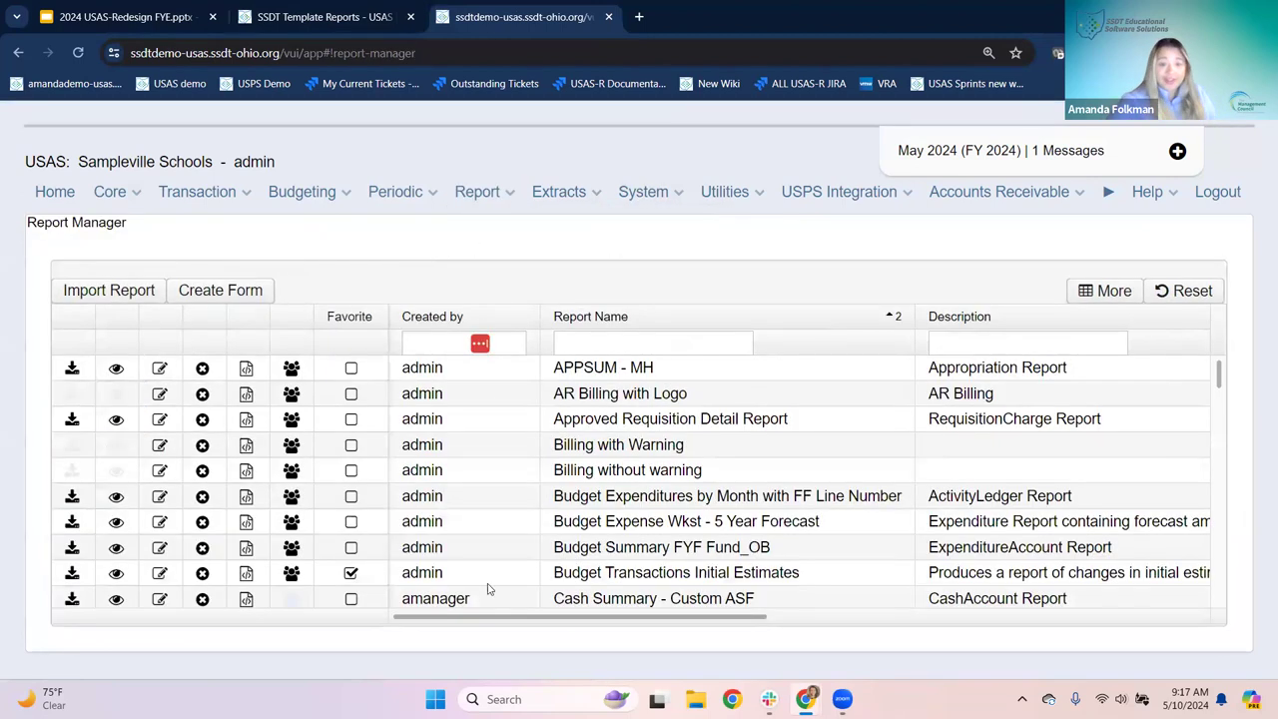
Filter the Report Manager list by report name with "%building%".
{"action": "scroll", "coordinate": [474, 544], "scroll_direction": "down", "scroll_amount": 10}
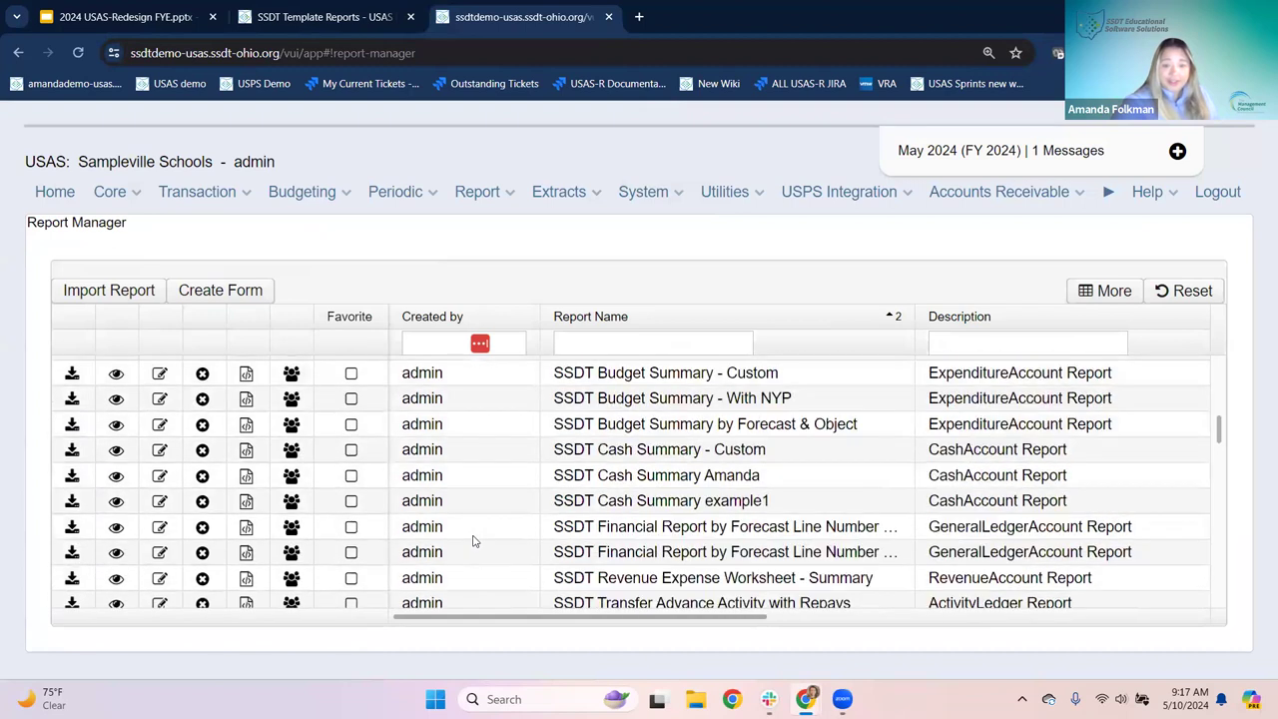
{"action": "scroll", "coordinate": [474, 540], "scroll_direction": "up", "scroll_amount": 2}
{"action": "left_click", "coordinate": [616, 342]}
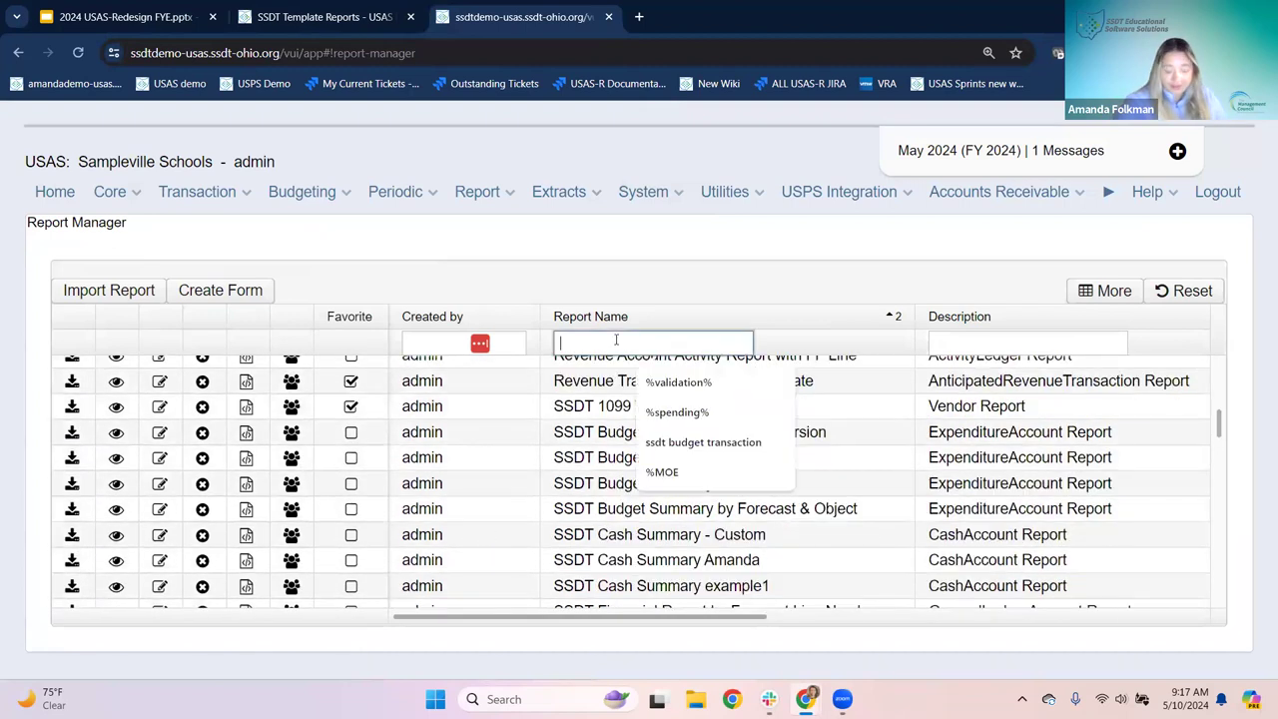
{"action": "type", "text": "%bui"}
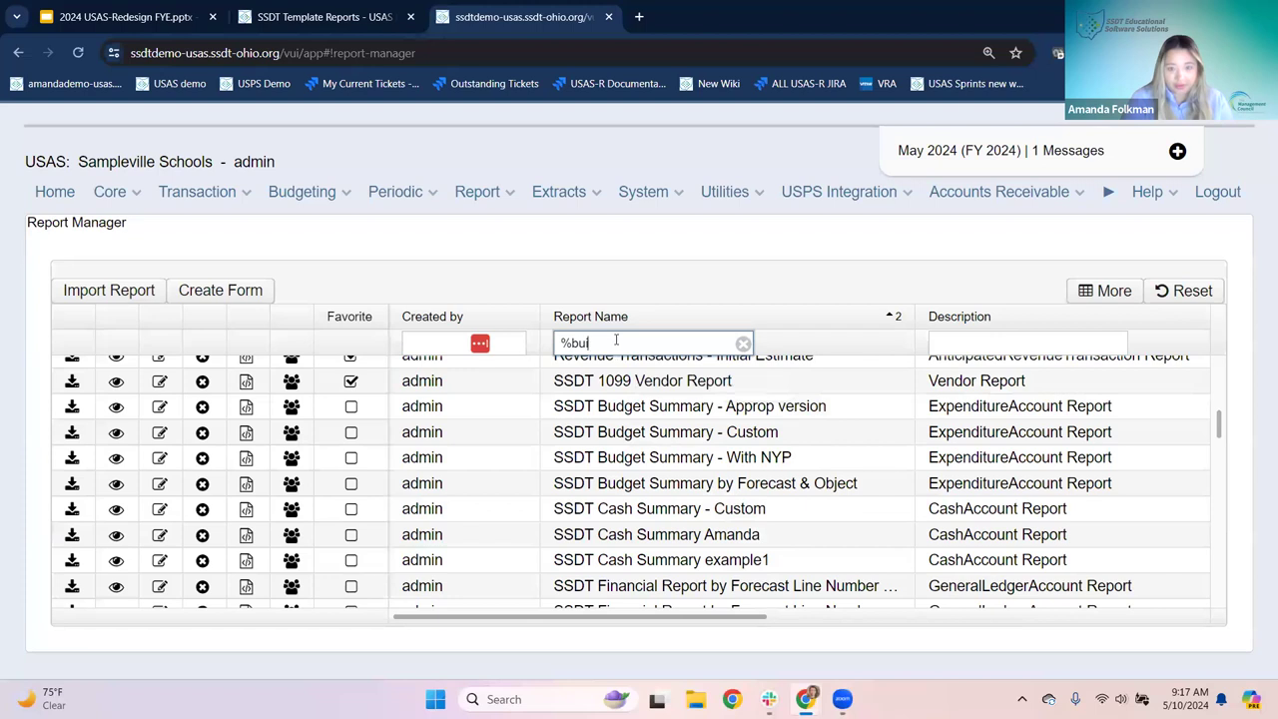
{"action": "type", "text": "lding%"}
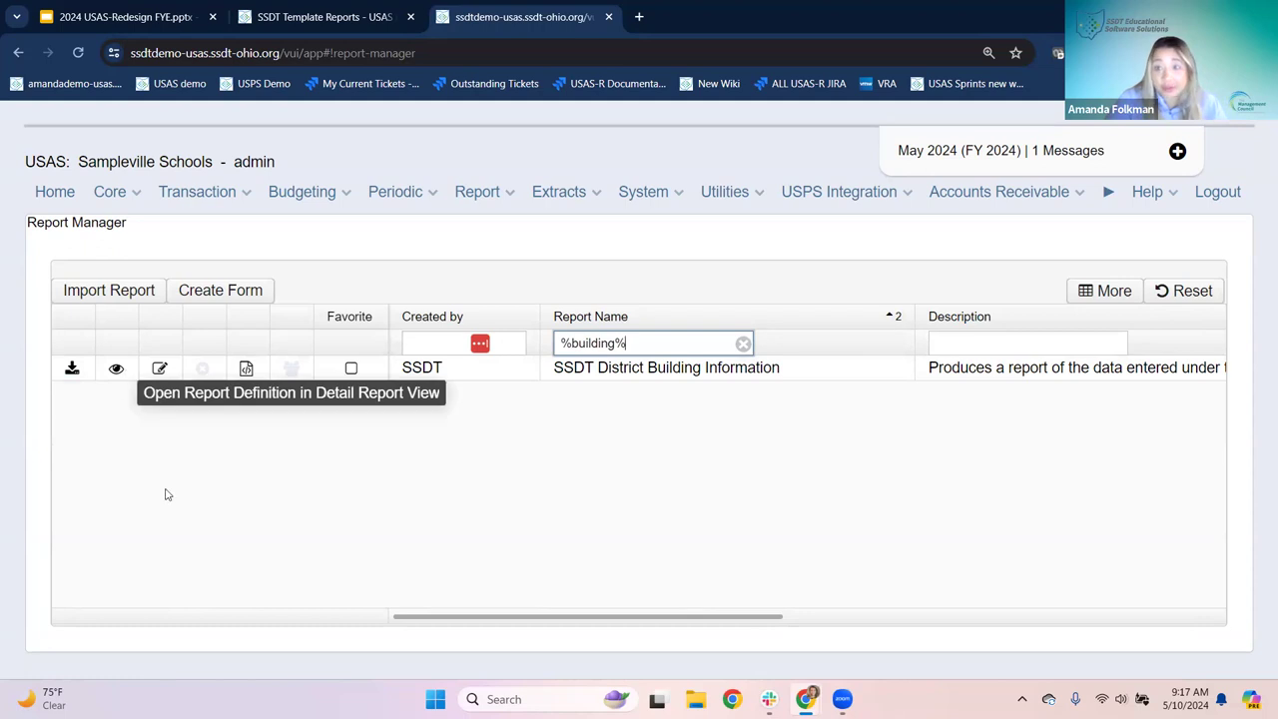
Generate the SSDT District Building Information report as a downloaded PDF and close the report options.
{"action": "left_click", "coordinate": [68, 372]}
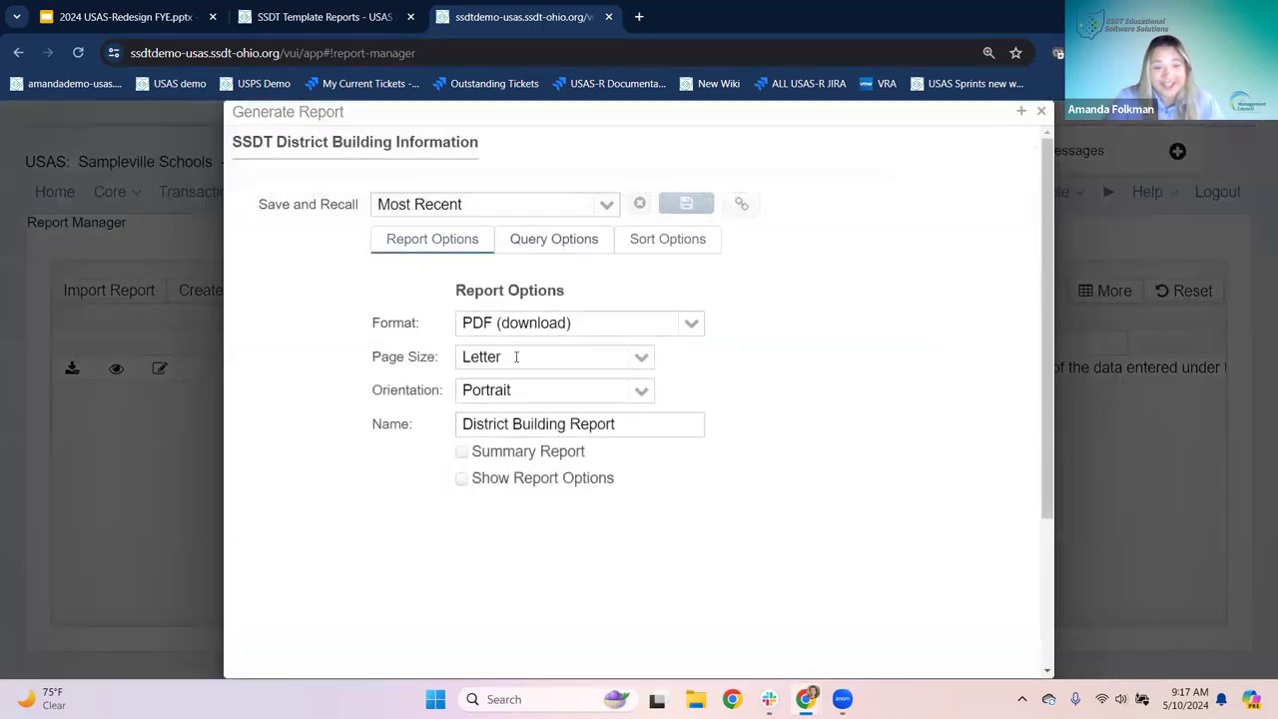
{"action": "scroll", "coordinate": [434, 616], "scroll_direction": "down", "scroll_amount": 3}
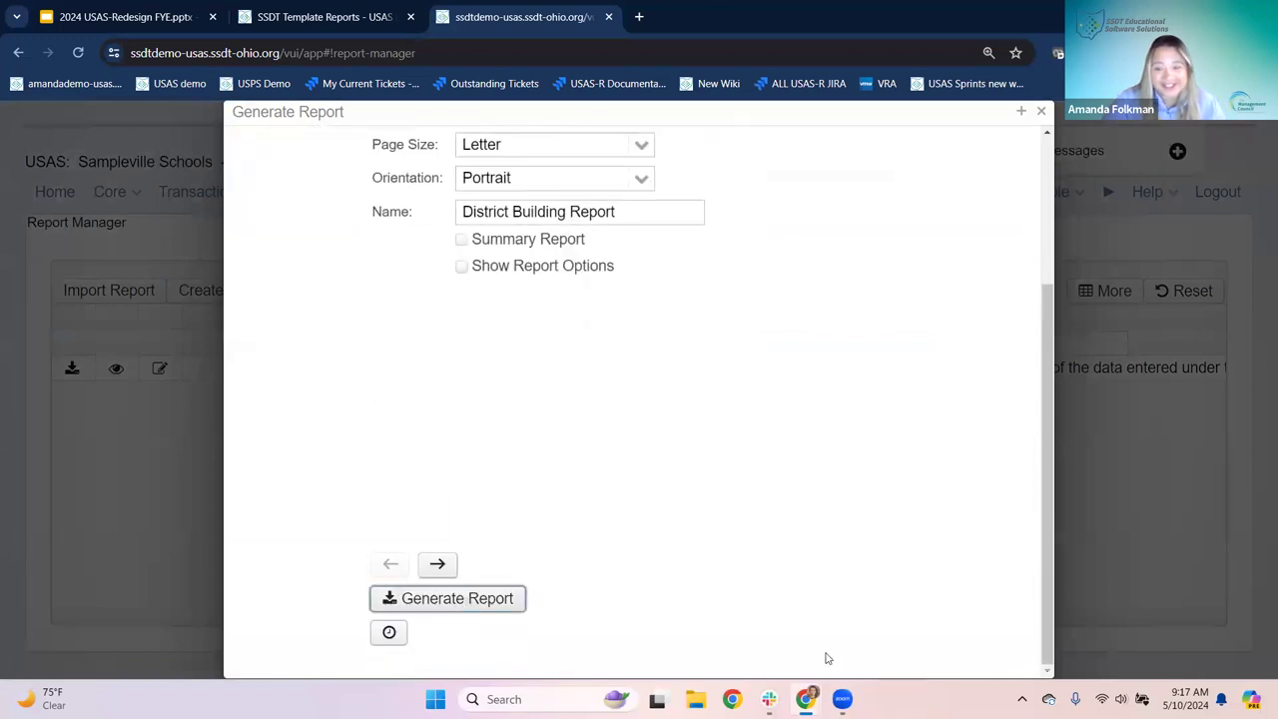
{"action": "scroll", "coordinate": [825, 658], "scroll_direction": "up", "scroll_amount": 3}
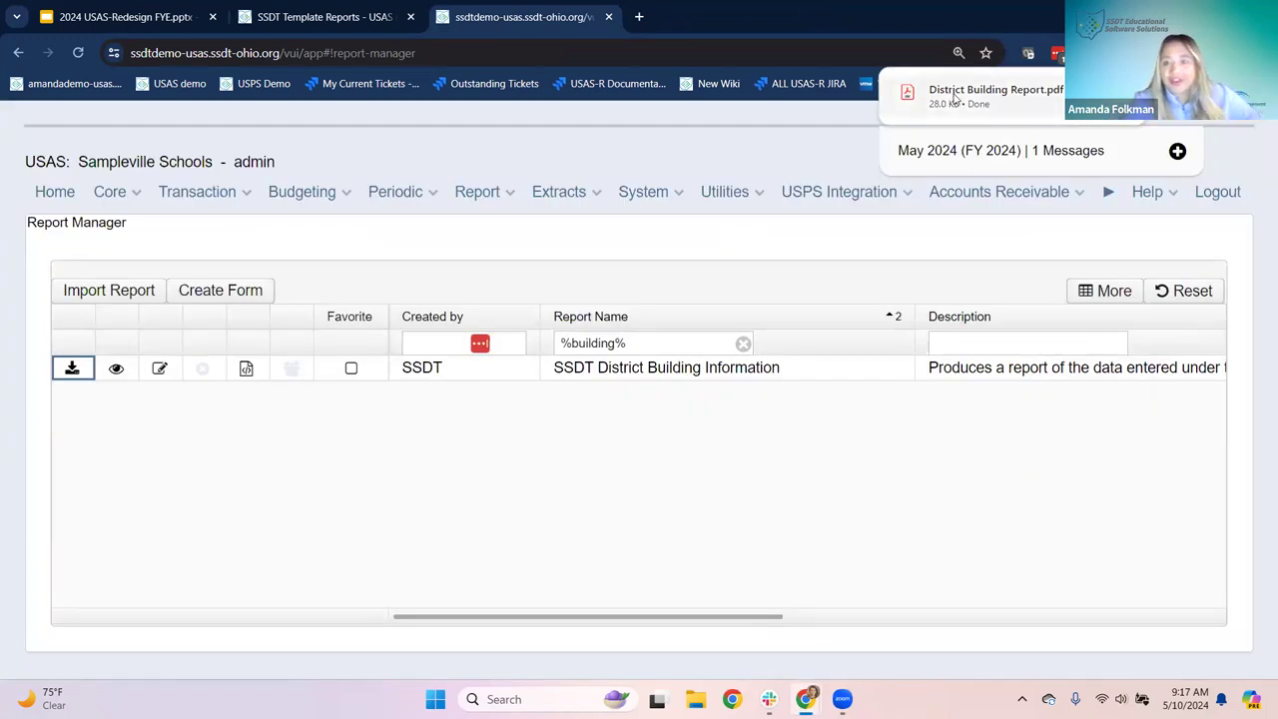
Open the downloaded District Building Report PDF, review each building's square footage and percentages at 150% zoom, and close it.
{"action": "left_click", "coordinate": [996, 95]}
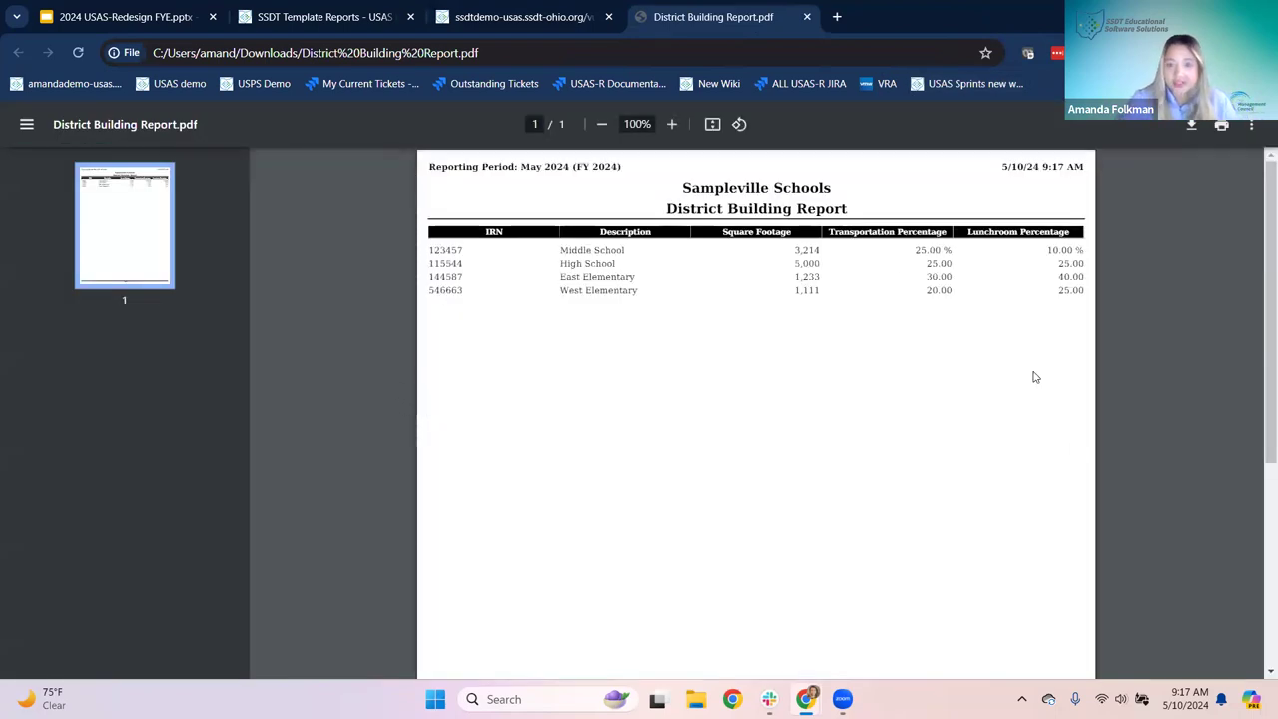
{"action": "left_click", "coordinate": [673, 124]}
{"action": "left_click", "coordinate": [672, 125]}
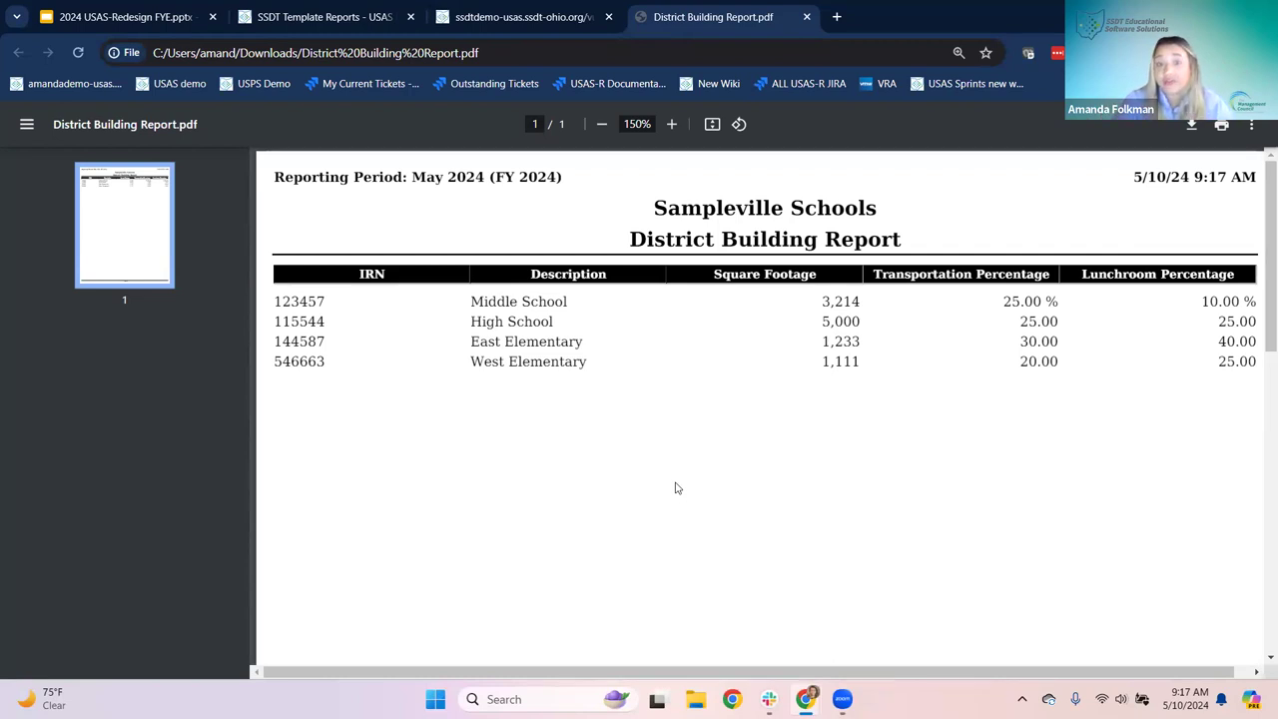
{"action": "left_click", "coordinate": [808, 18]}
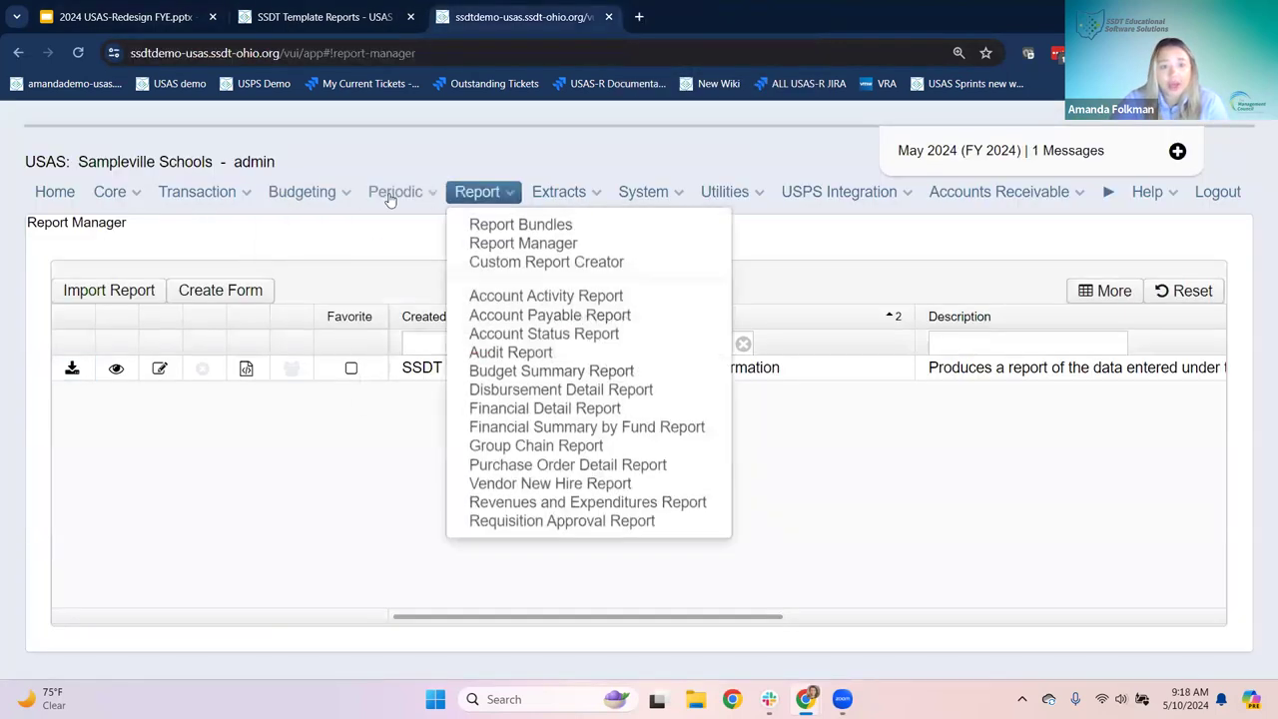
Open the Building Profiles grid and generate its Building Report as a PDF download.
{"action": "mouse_move", "coordinate": [396, 192]}
{"action": "left_click", "coordinate": [411, 246]}
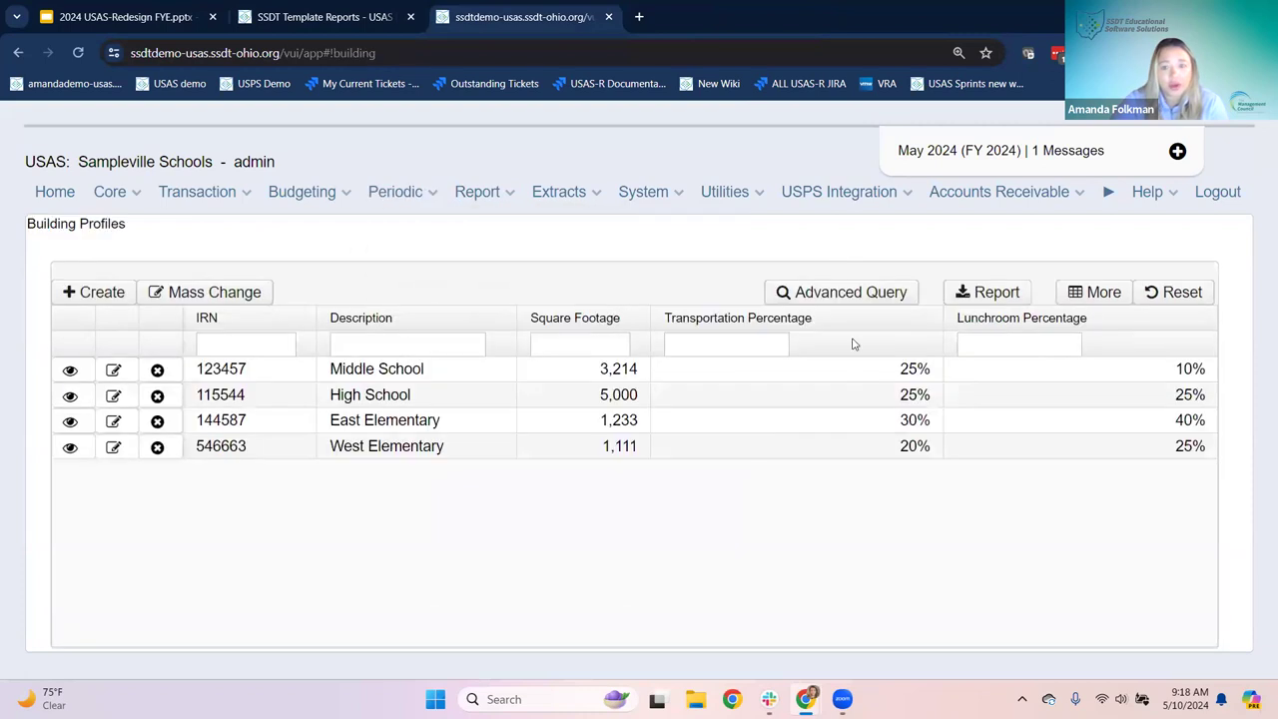
{"action": "left_click", "coordinate": [999, 291]}
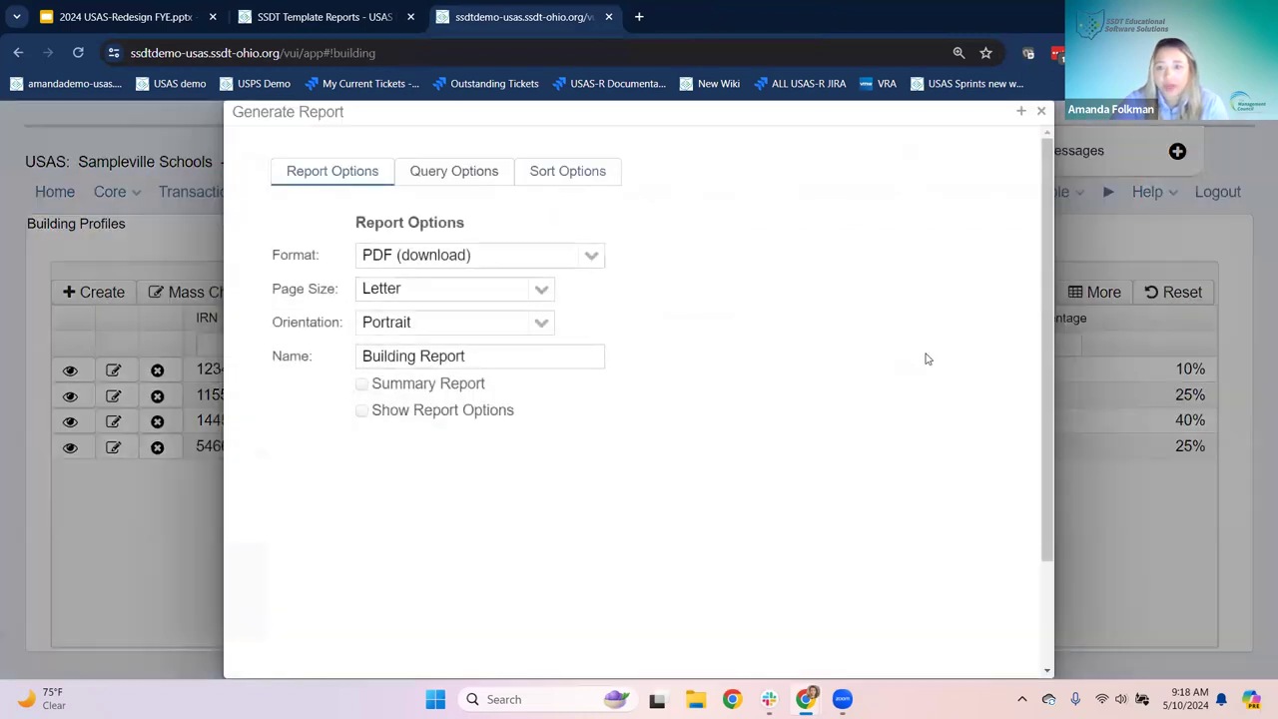
{"action": "scroll", "coordinate": [450, 400], "scroll_direction": "down", "scroll_amount": 2}
{"action": "left_click", "coordinate": [395, 610]}
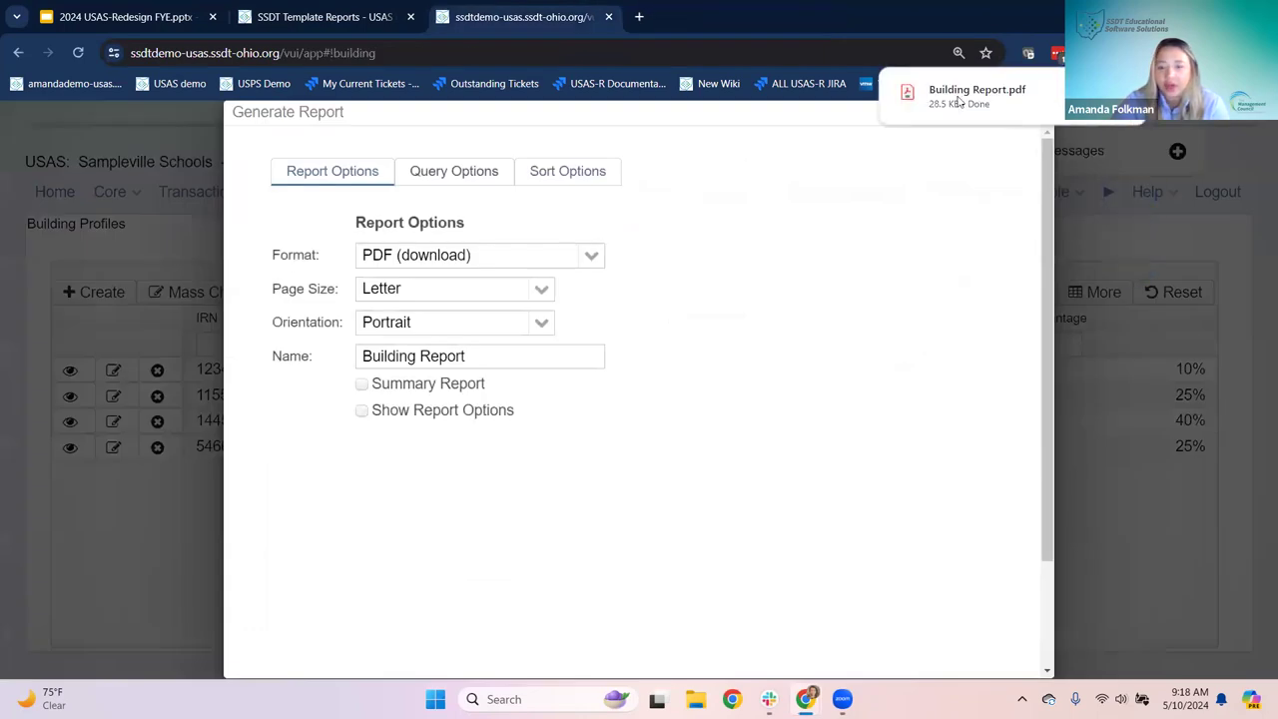
Open the downloaded Building Report PDF, check its grand totals for square footage, transportation and lunchroom percentages, and close it.
{"action": "left_click", "coordinate": [959, 98]}
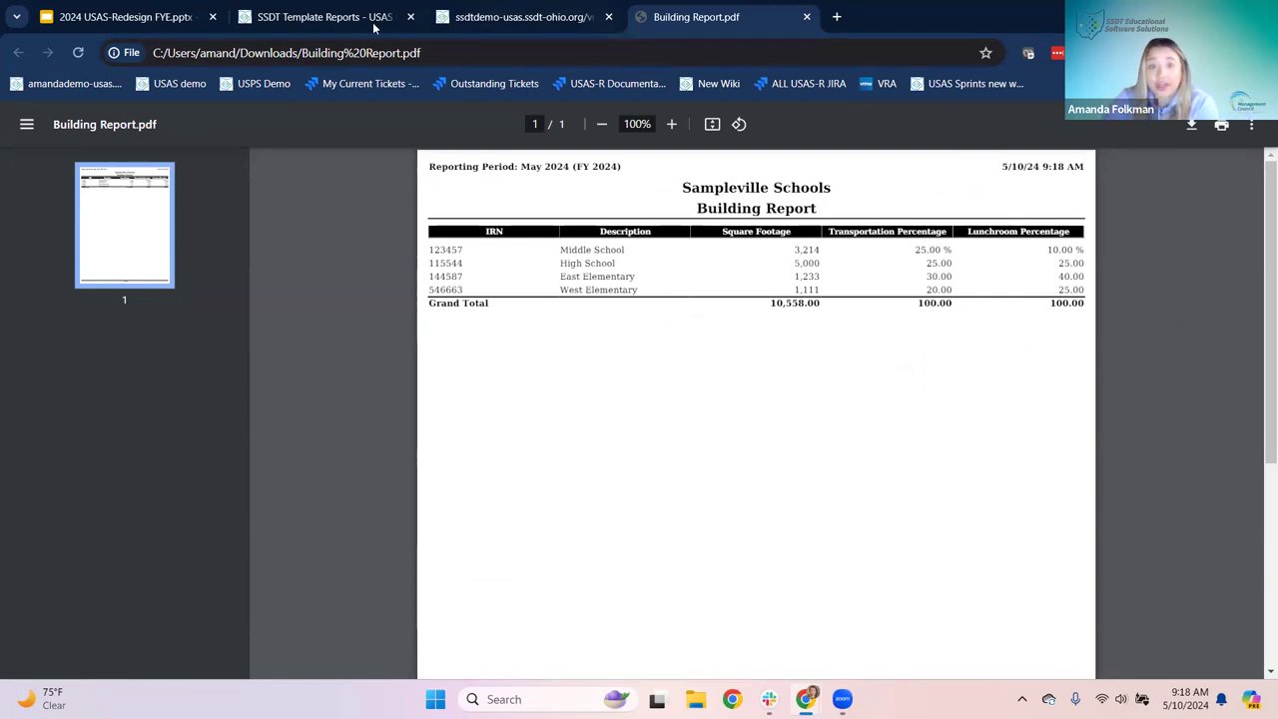
{"action": "left_click", "coordinate": [518, 18]}
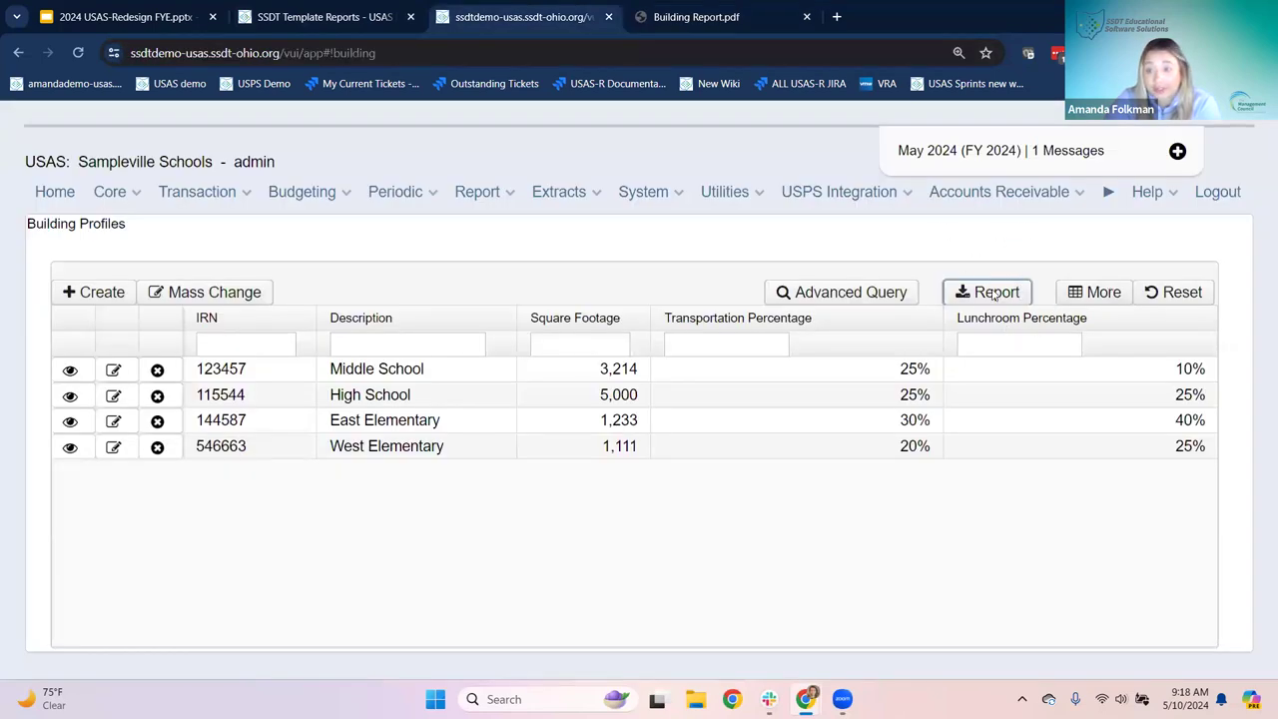
{"action": "left_click", "coordinate": [689, 18]}
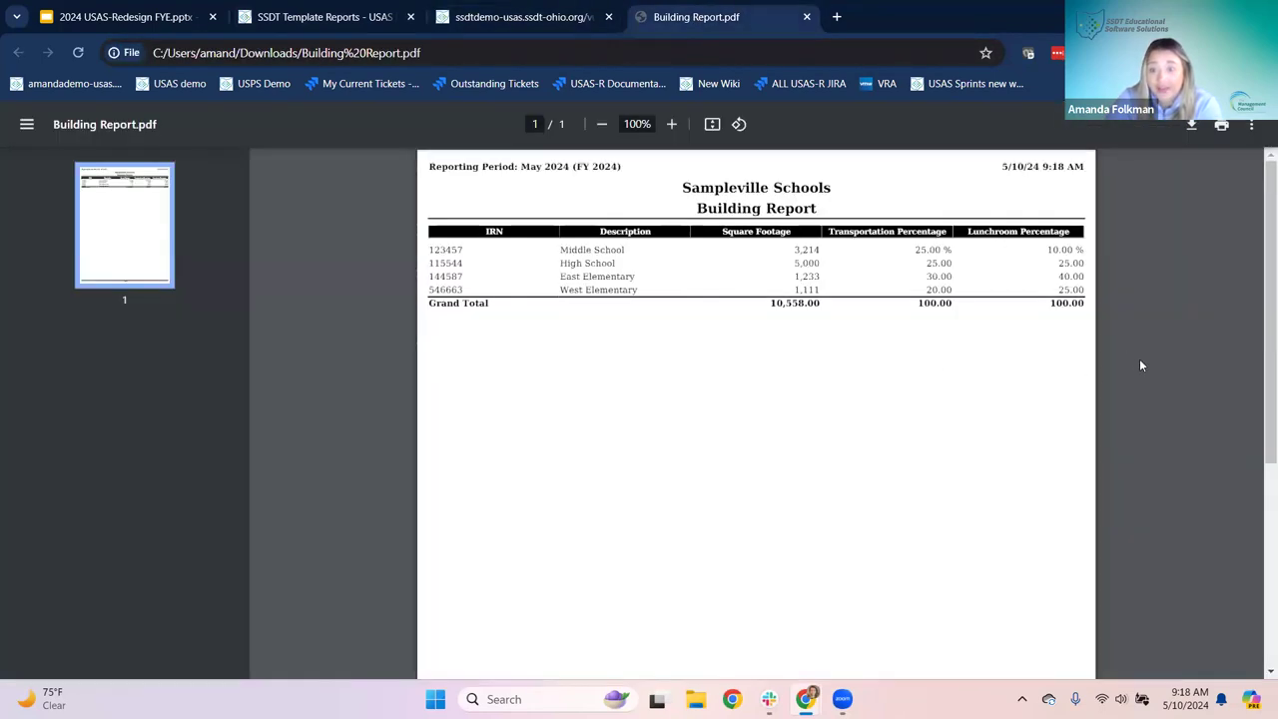
{"action": "scroll", "coordinate": [1141, 365], "scroll_direction": "up", "scroll_amount": 3}
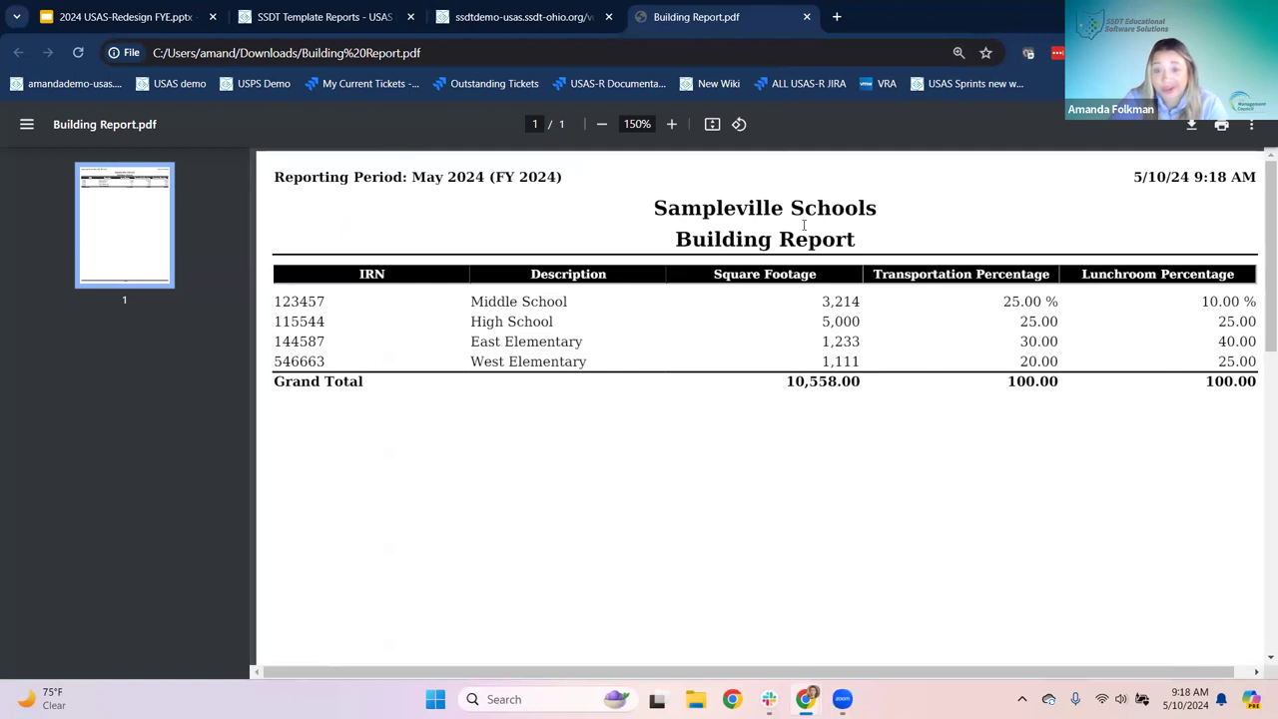
{"action": "left_click", "coordinate": [808, 19]}
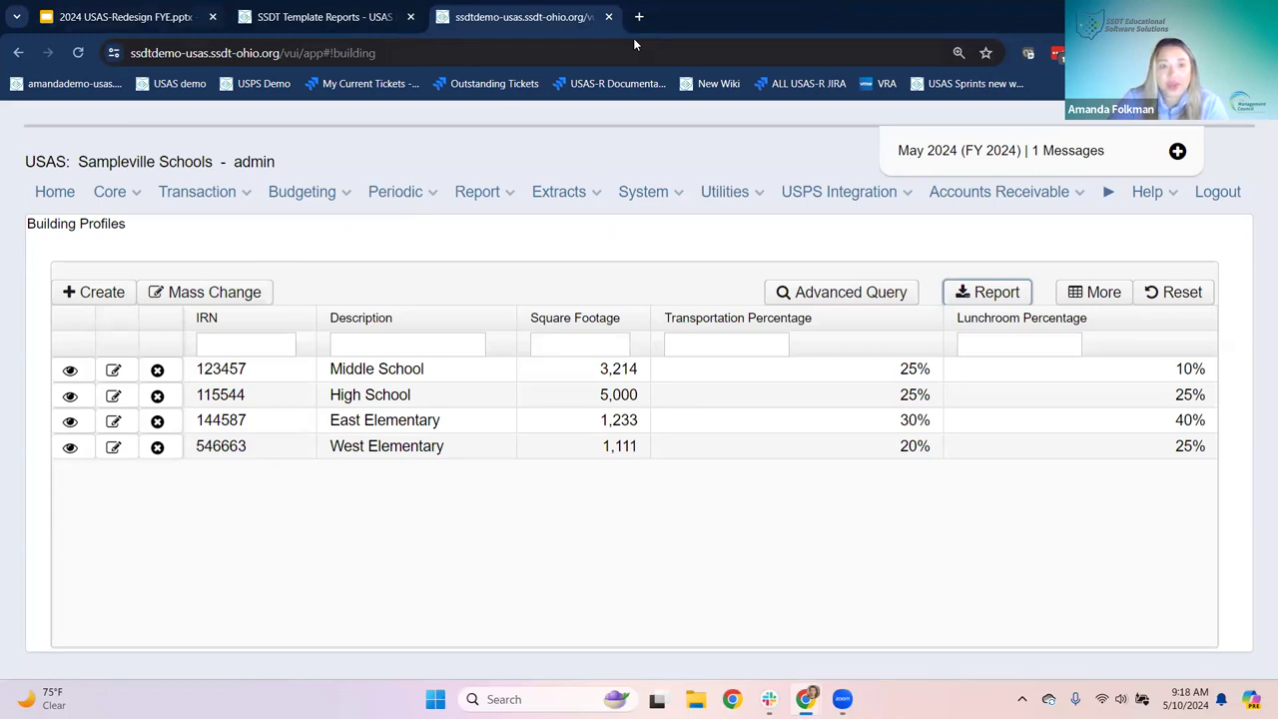
Switch to the Google Slides presentation and show the Account Validation slide.
{"action": "left_click", "coordinate": [119, 17]}
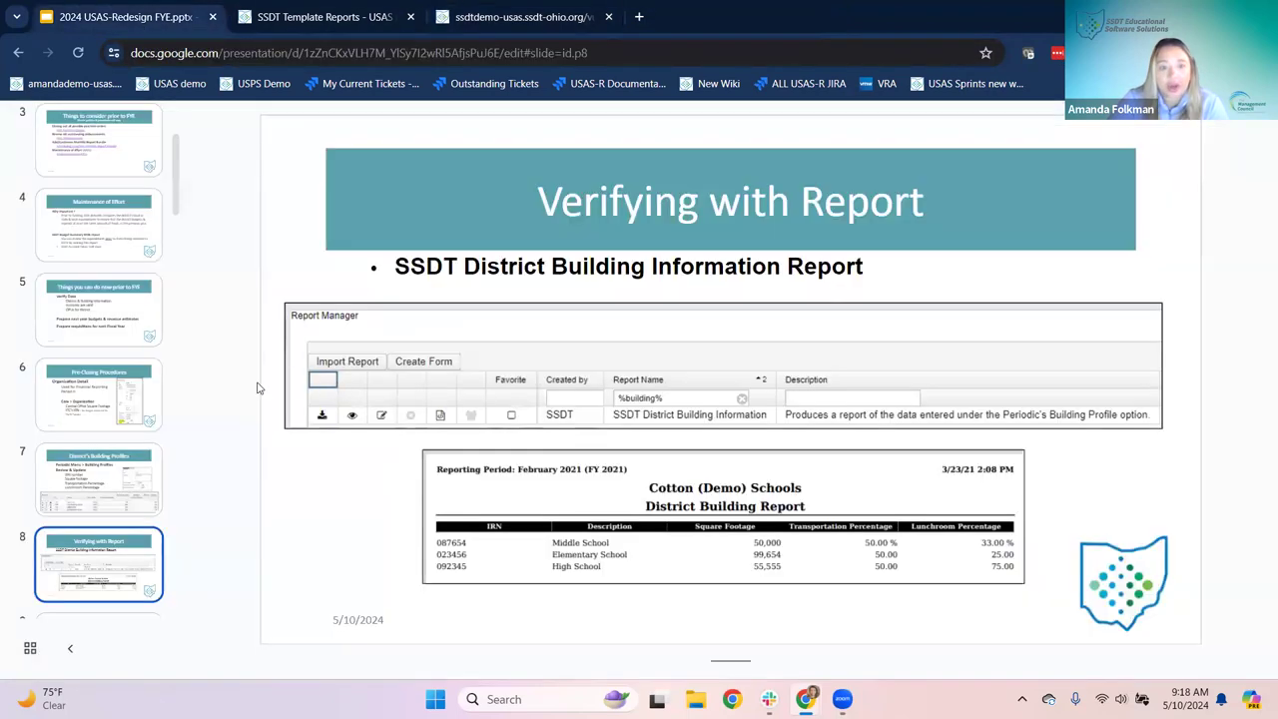
{"action": "scroll", "coordinate": [122, 462], "scroll_direction": "down", "scroll_amount": 1}
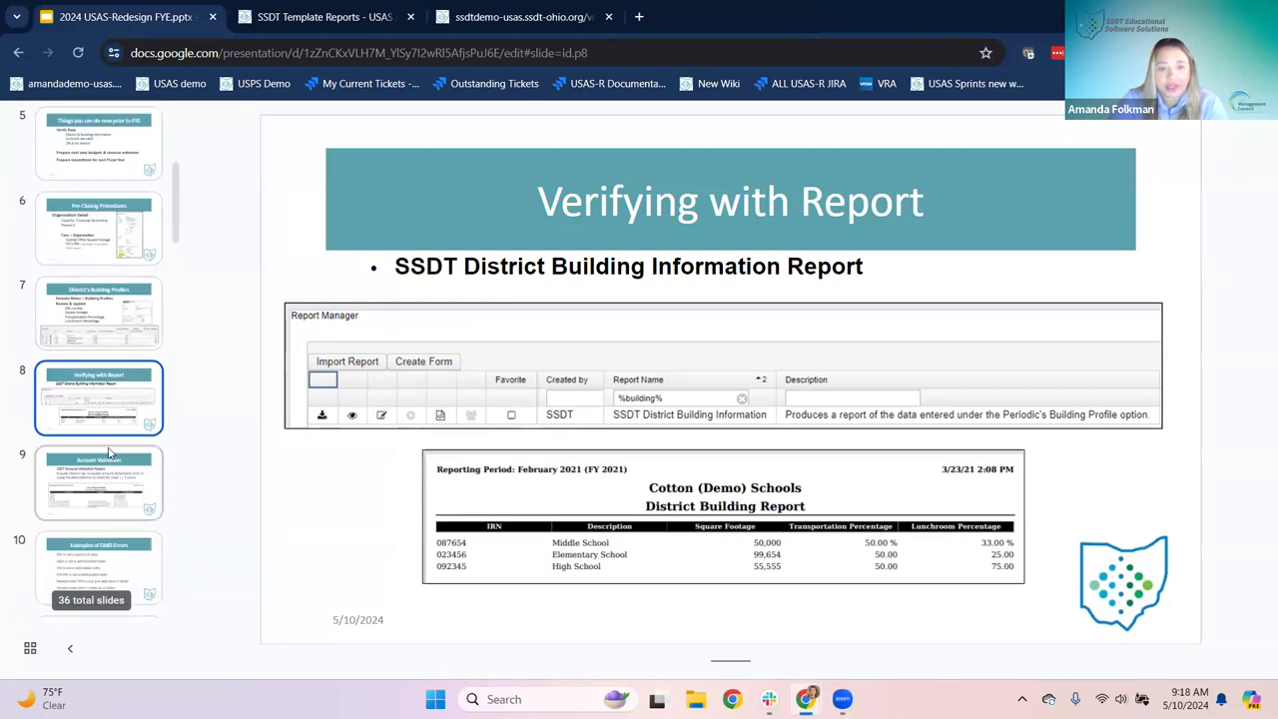
{"action": "left_click", "coordinate": [120, 474]}
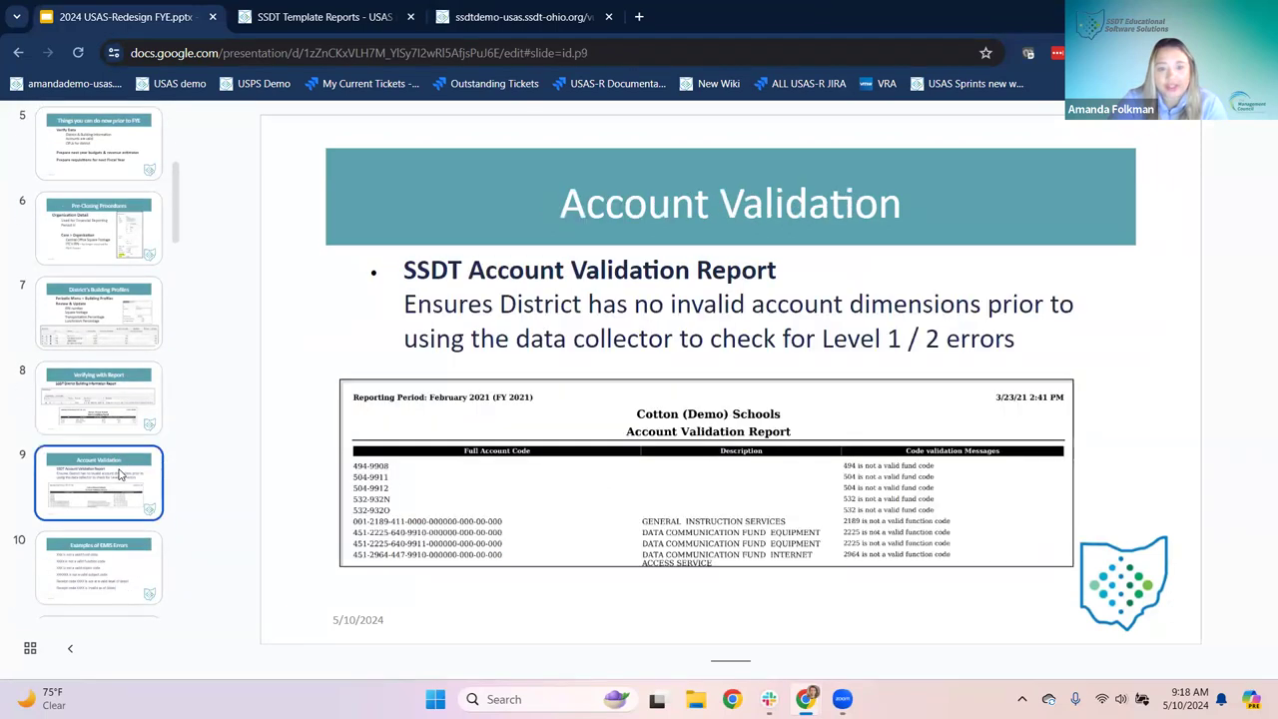
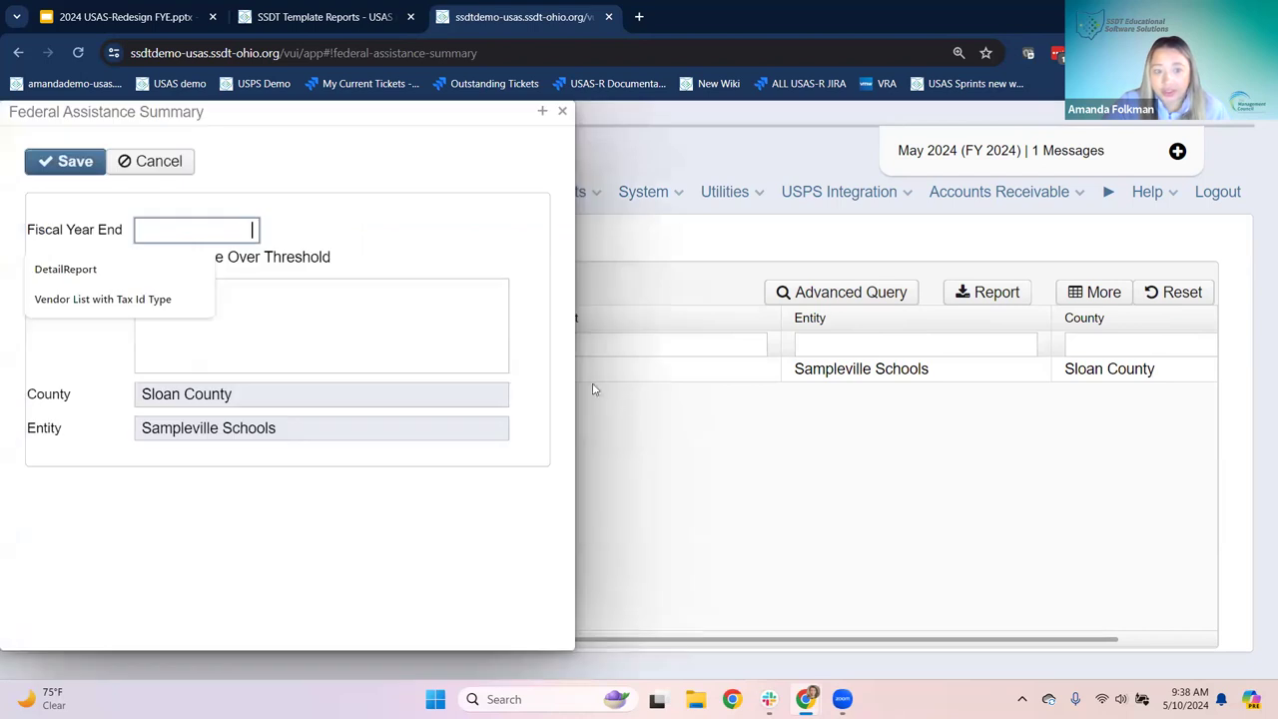
Set the new Federal Assistance Summary record's fiscal year end to 2024, save it and close the form.
{"action": "type", "text": "2024"}
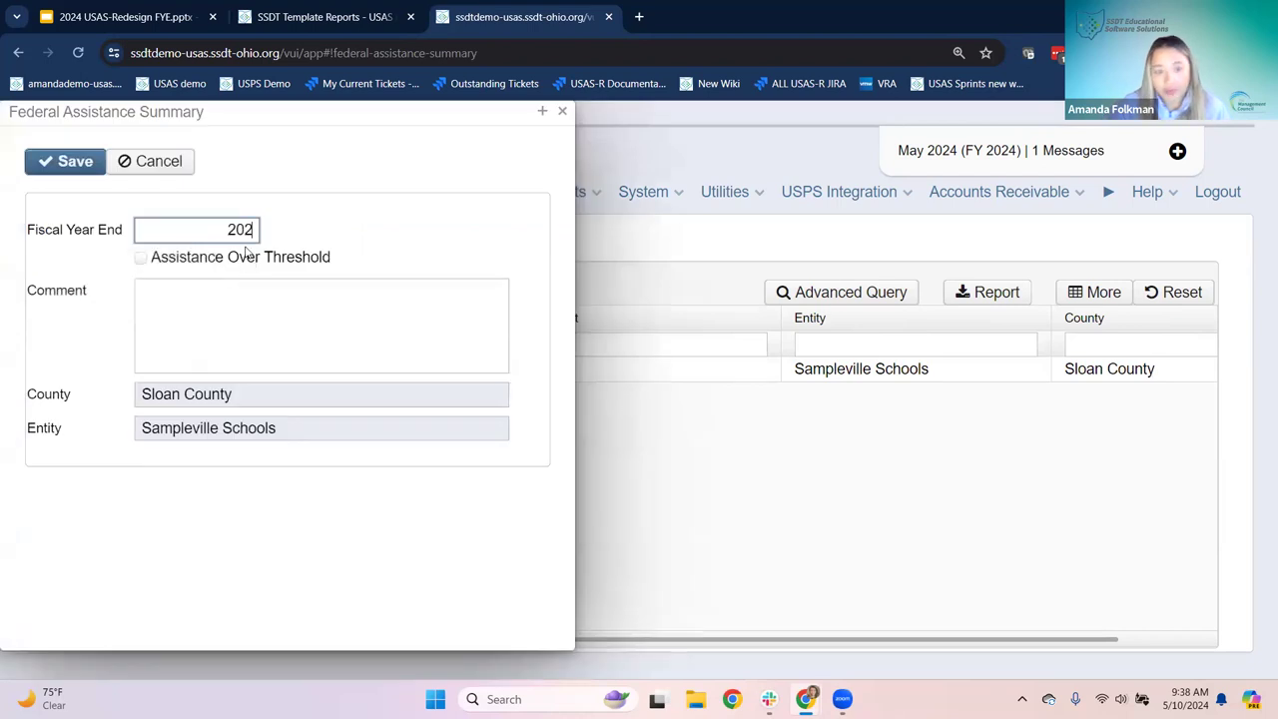
{"action": "left_click", "coordinate": [62, 164]}
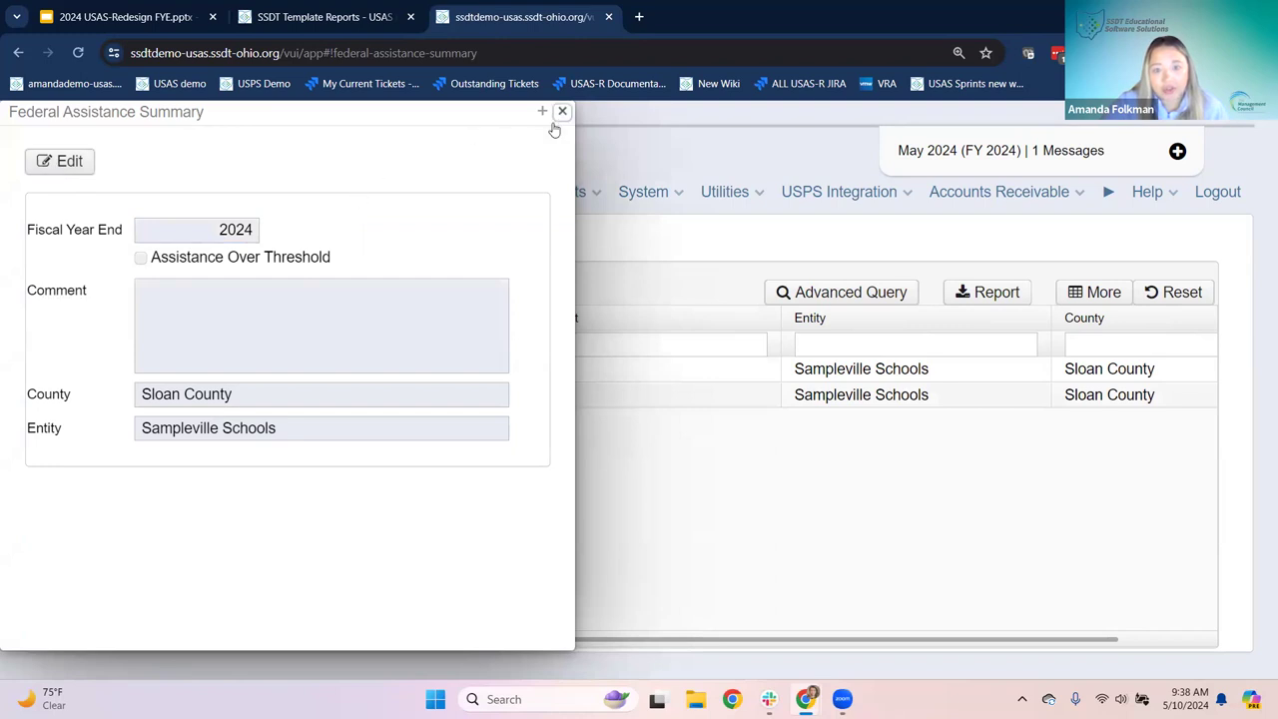
{"action": "left_click", "coordinate": [561, 114]}
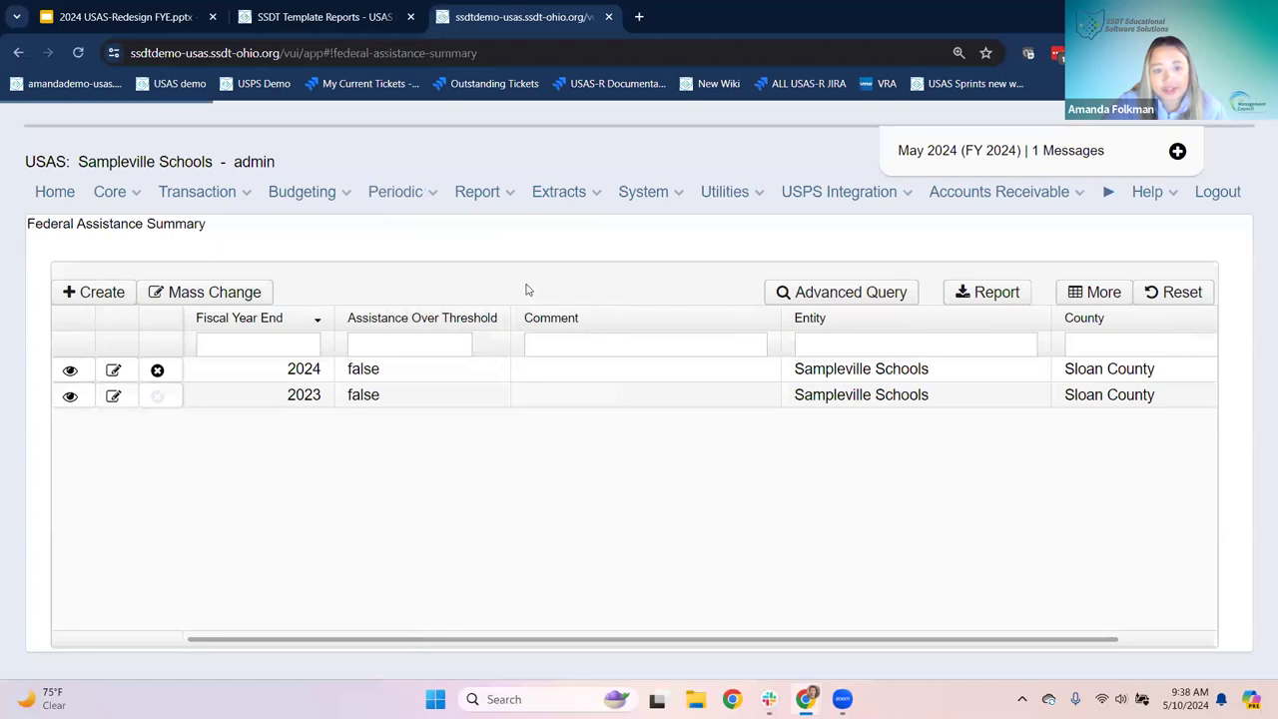
Start a new Federal Assistance Detail record for the 2024 summary, review its summary year options, and close the form without saving.
{"action": "left_click", "coordinate": [93, 294]}
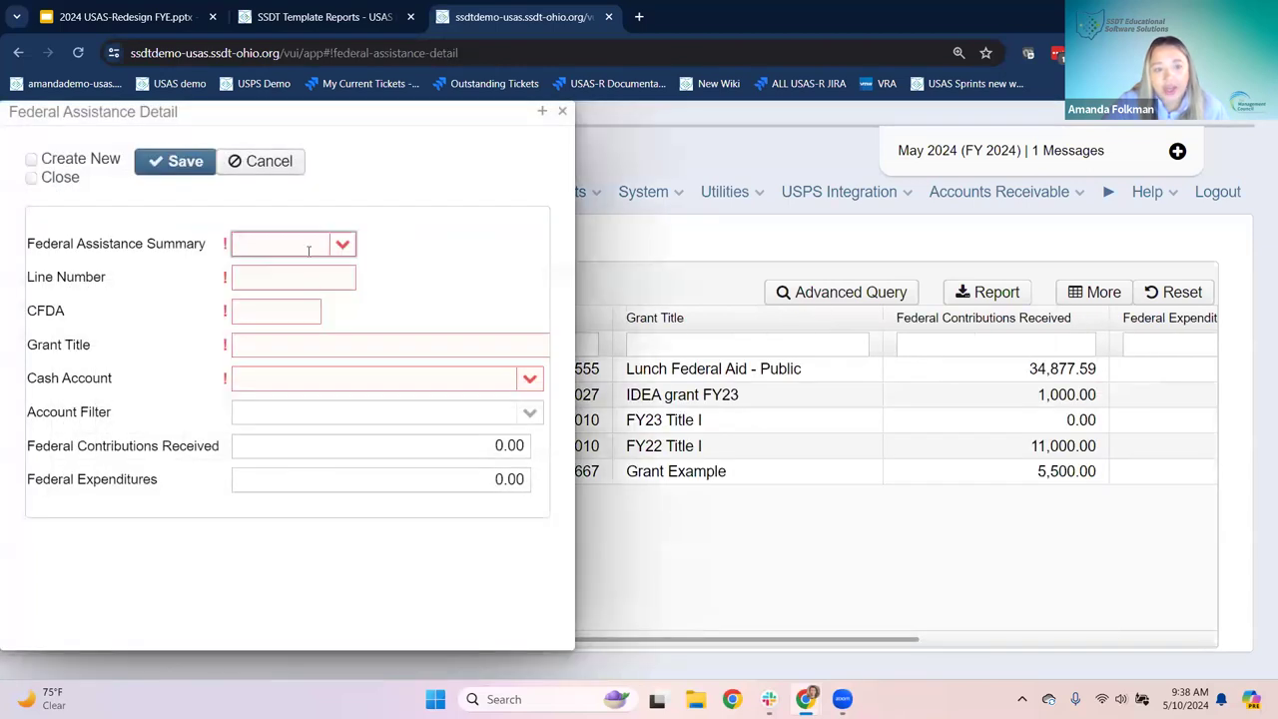
{"action": "left_click", "coordinate": [339, 244]}
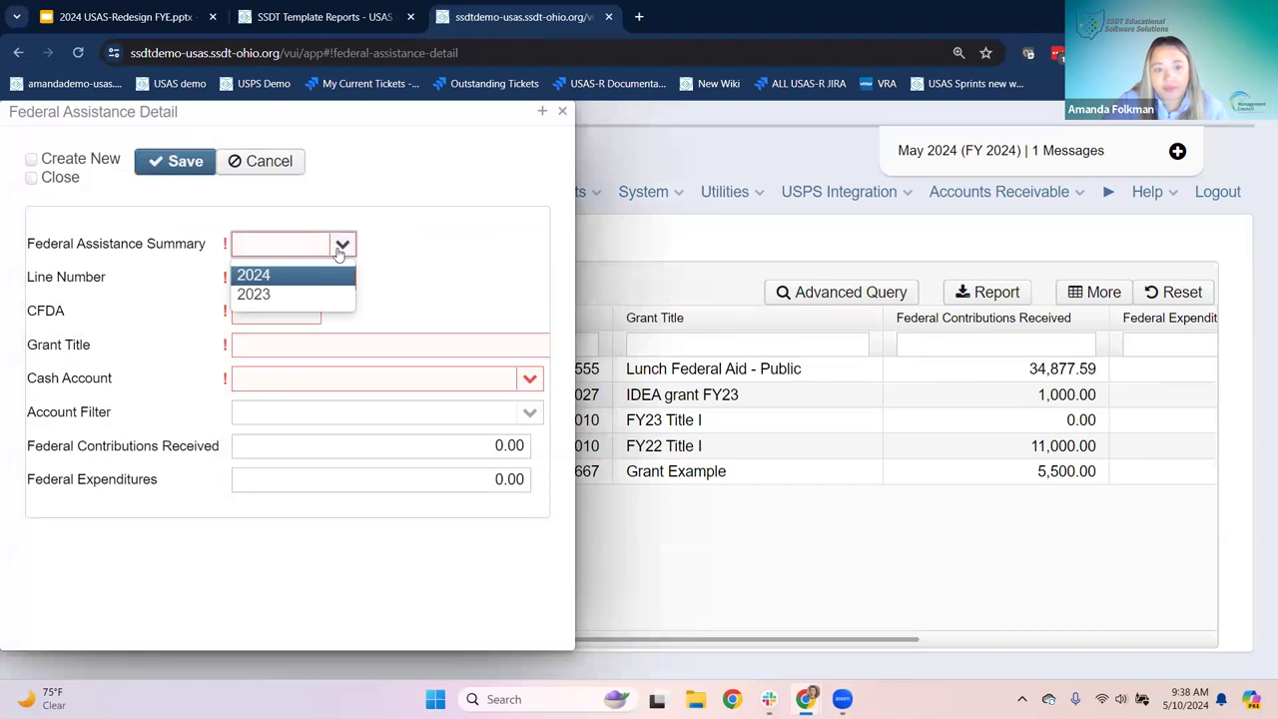
{"action": "left_click", "coordinate": [287, 276]}
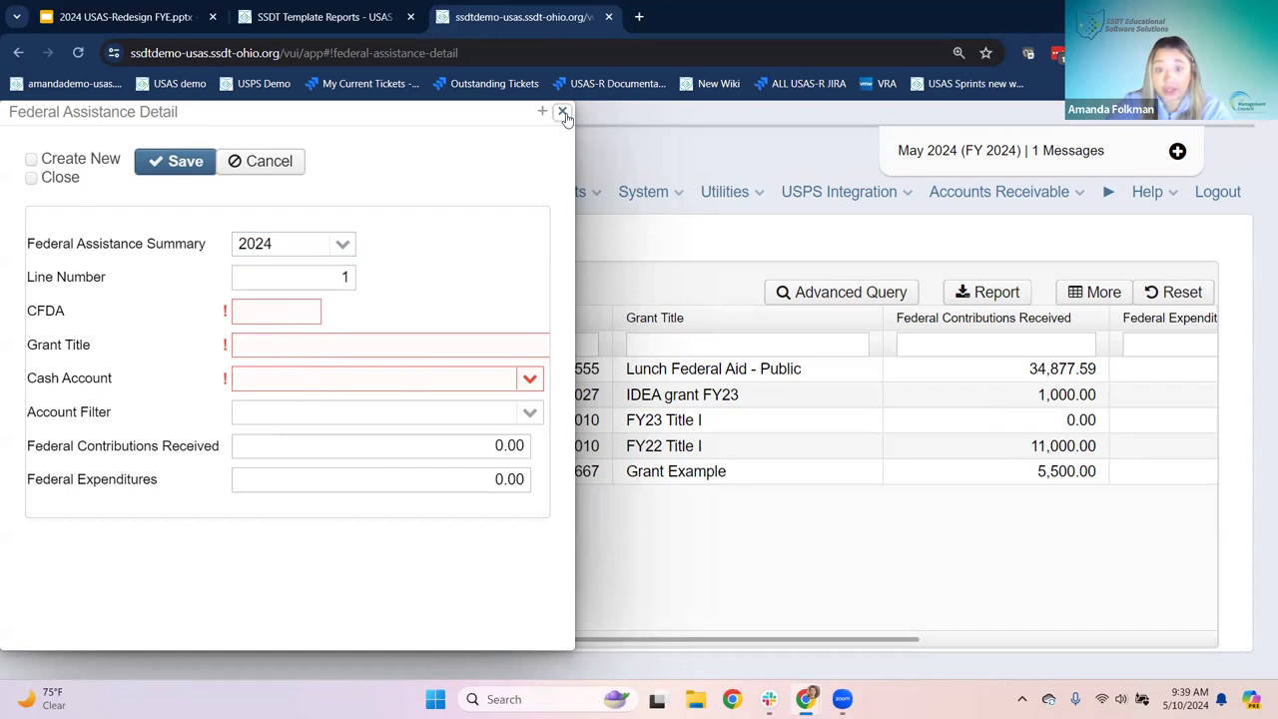
{"action": "left_click", "coordinate": [564, 115]}
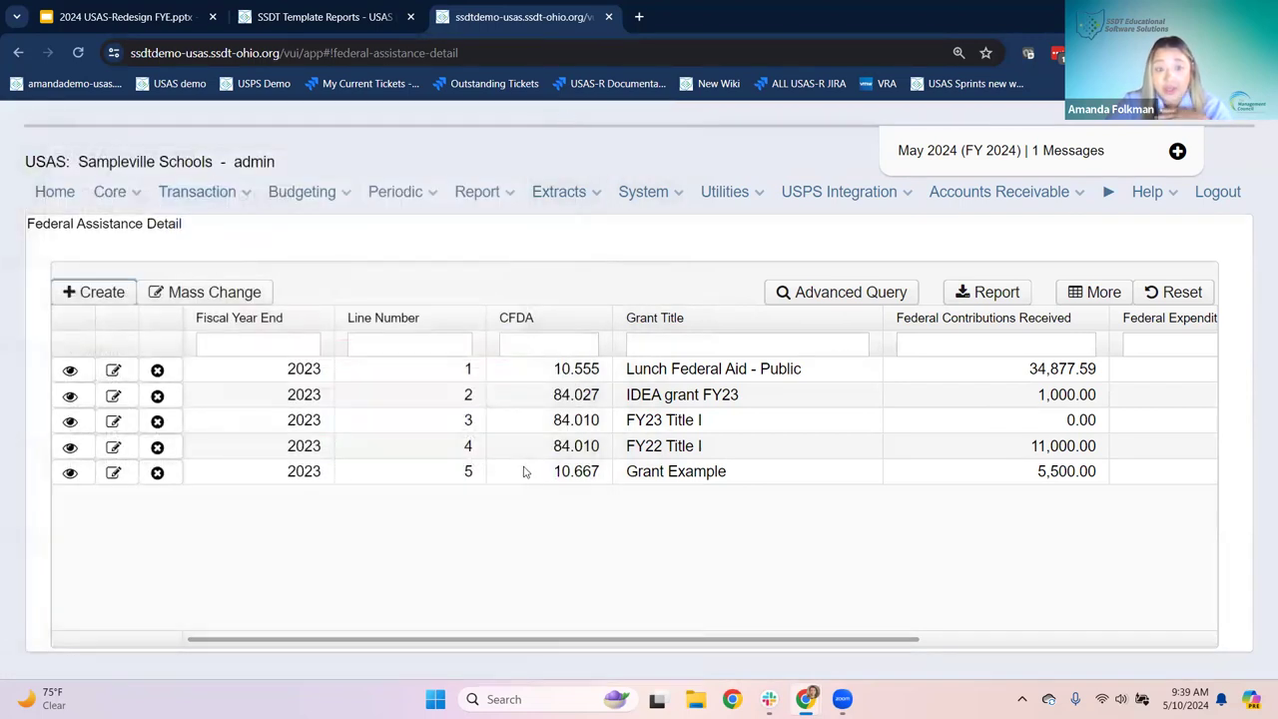
{"action": "left_click", "coordinate": [93, 291]}
{"action": "left_click", "coordinate": [327, 257]}
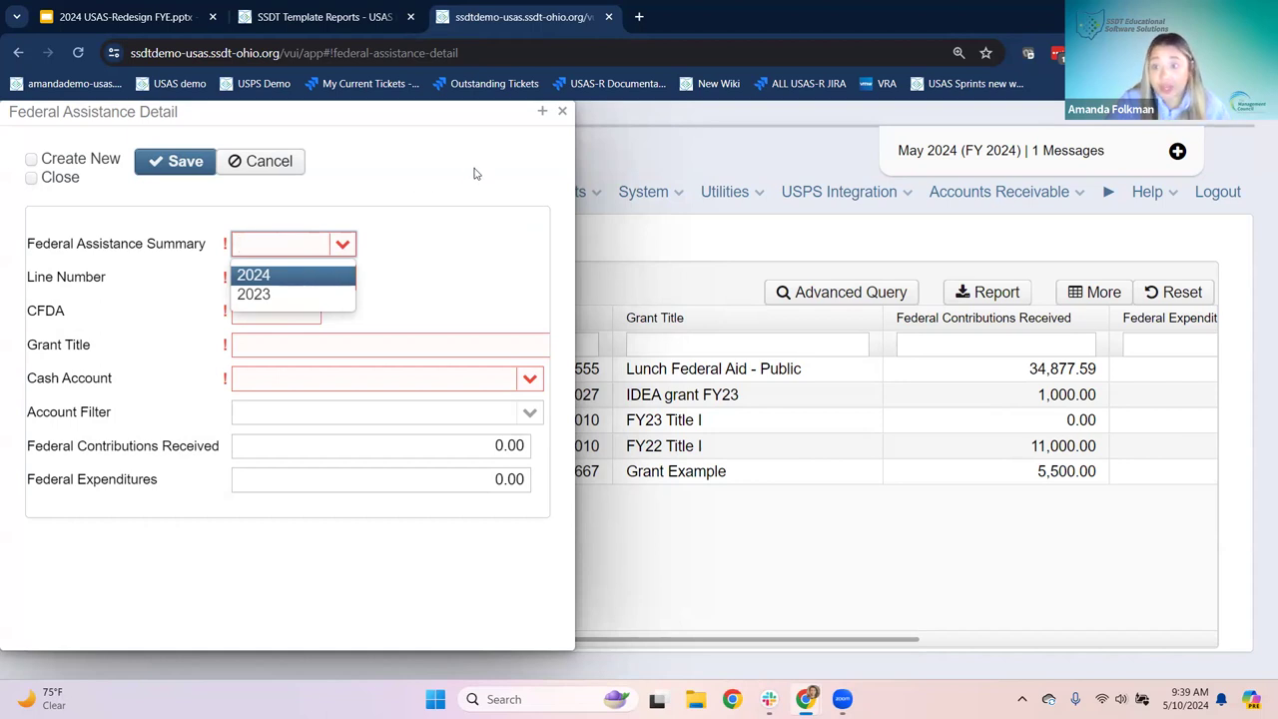
{"action": "left_click", "coordinate": [563, 112]}
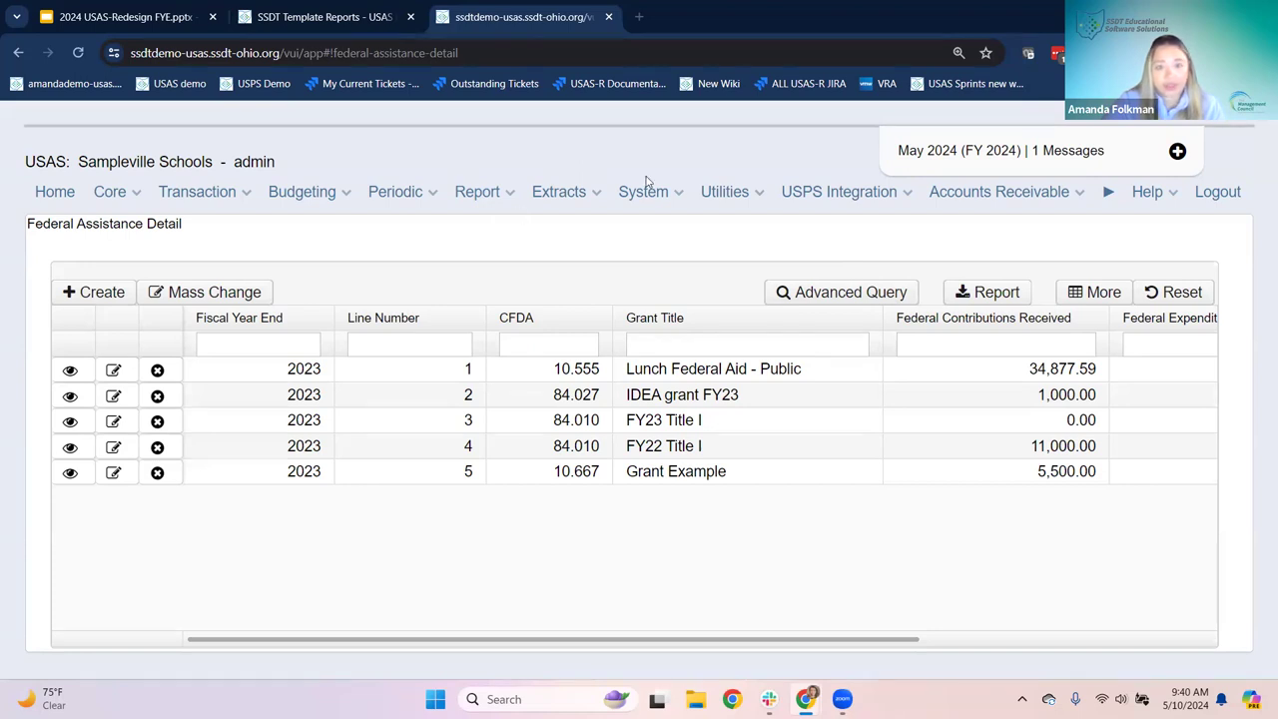
Open the Report Manager and browse through the list of reports.
{"action": "left_click", "coordinate": [476, 194]}
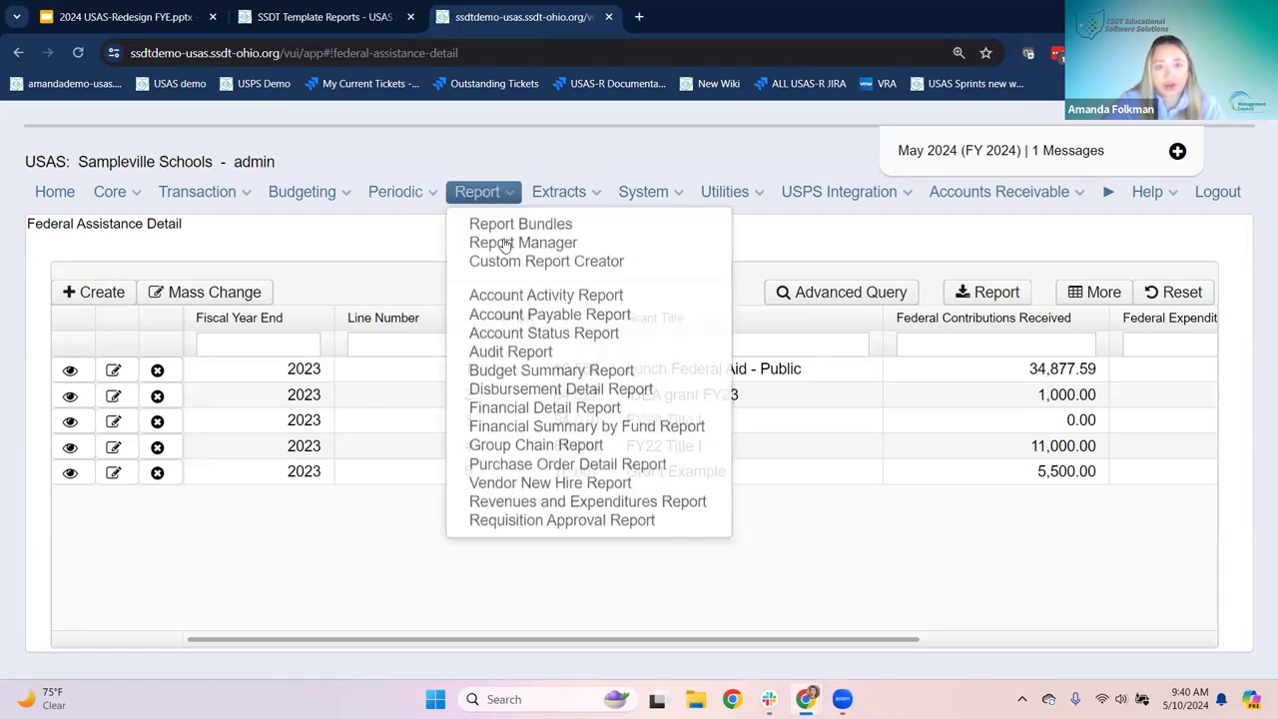
{"action": "left_click", "coordinate": [500, 243]}
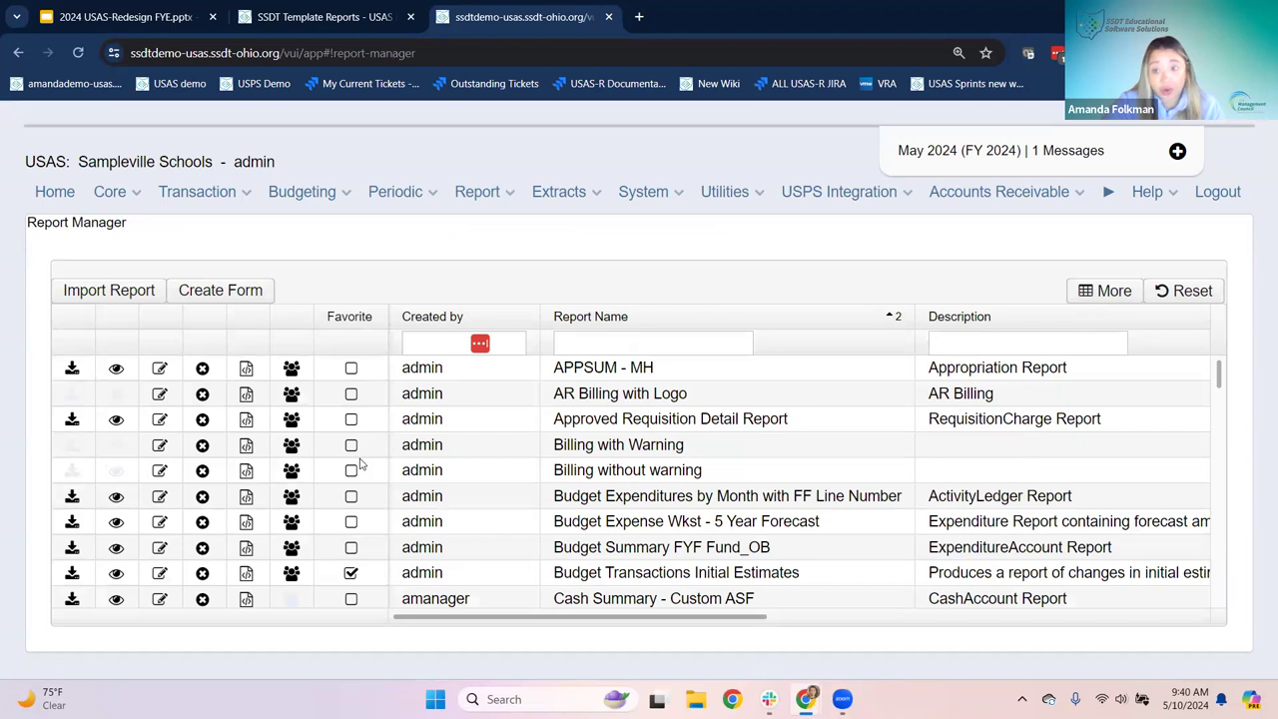
{"action": "scroll", "coordinate": [362, 426], "scroll_direction": "down", "scroll_amount": 2}
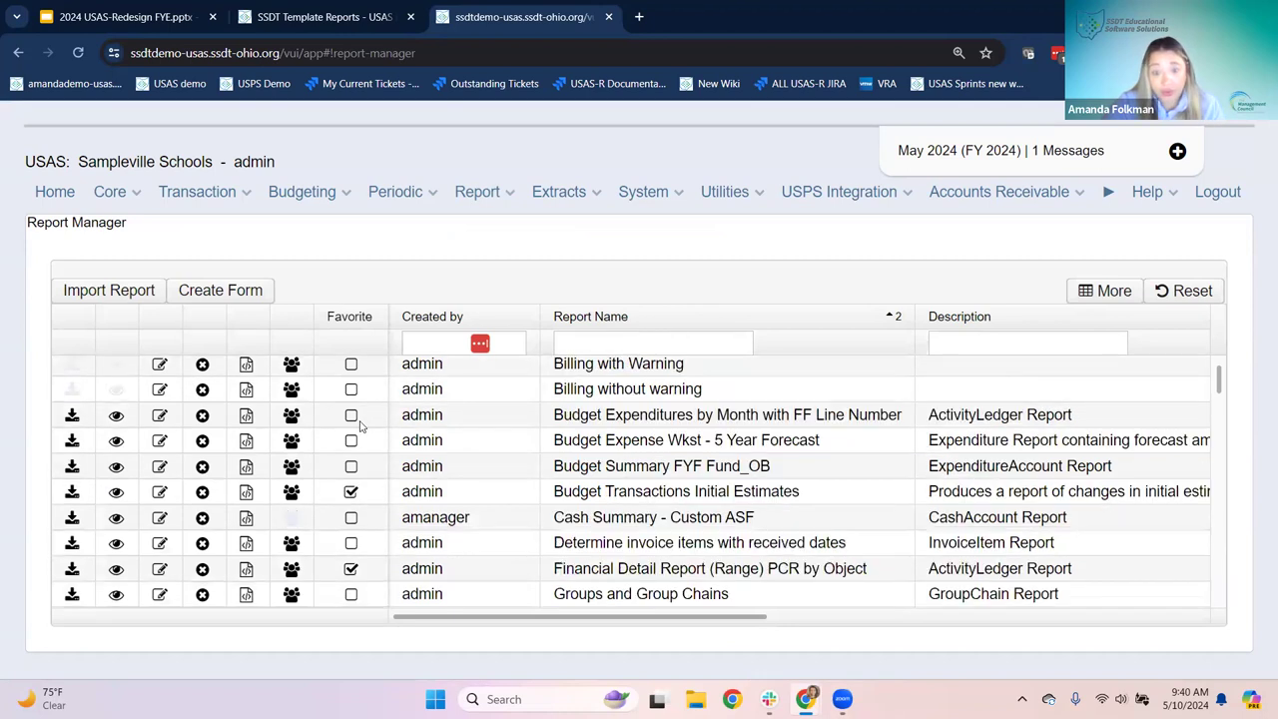
{"action": "scroll", "coordinate": [361, 426], "scroll_direction": "down", "scroll_amount": 6}
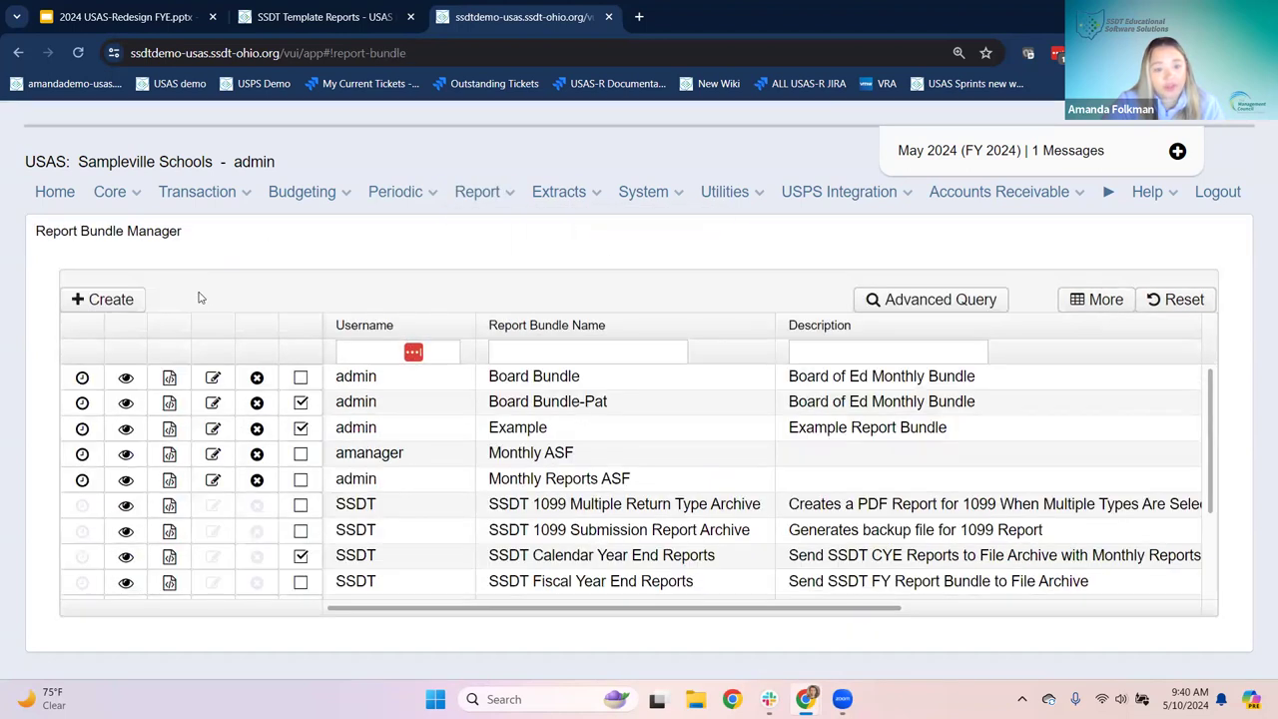
Find the SSDT Fiscal Year End Reports bundle in the Report Bundle Manager, review its settings and included reports, and close it.
{"action": "scroll", "coordinate": [402, 479], "scroll_direction": "down", "scroll_amount": 3}
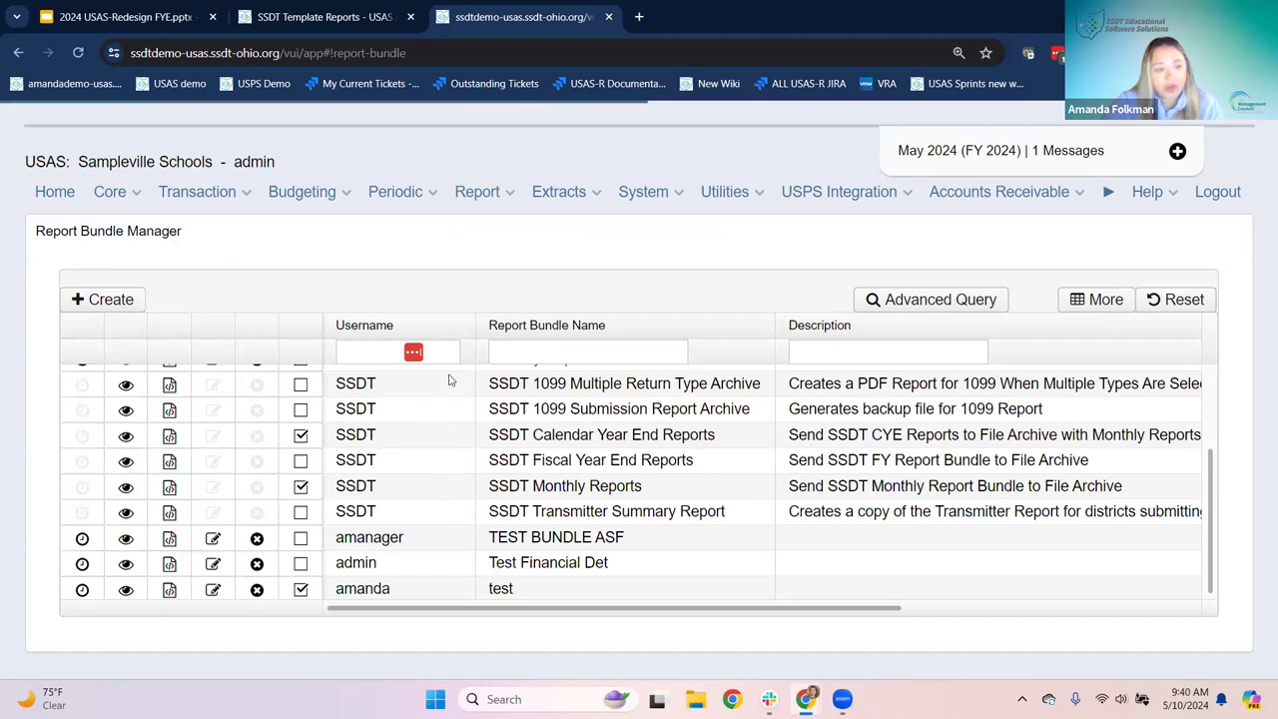
{"action": "scroll", "coordinate": [486, 440], "scroll_direction": "down", "scroll_amount": 5}
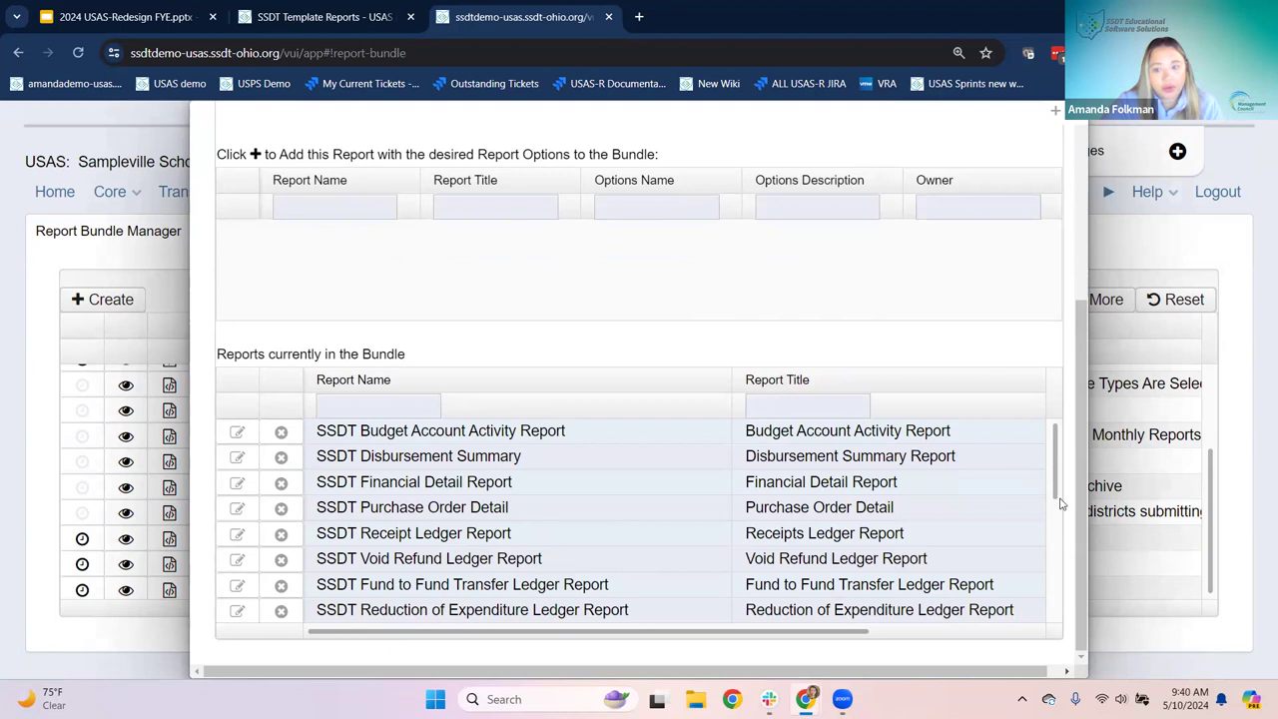
{"action": "scroll", "coordinate": [469, 512], "scroll_direction": "up", "scroll_amount": 2}
{"action": "scroll", "coordinate": [414, 549], "scroll_direction": "down", "scroll_amount": 2}
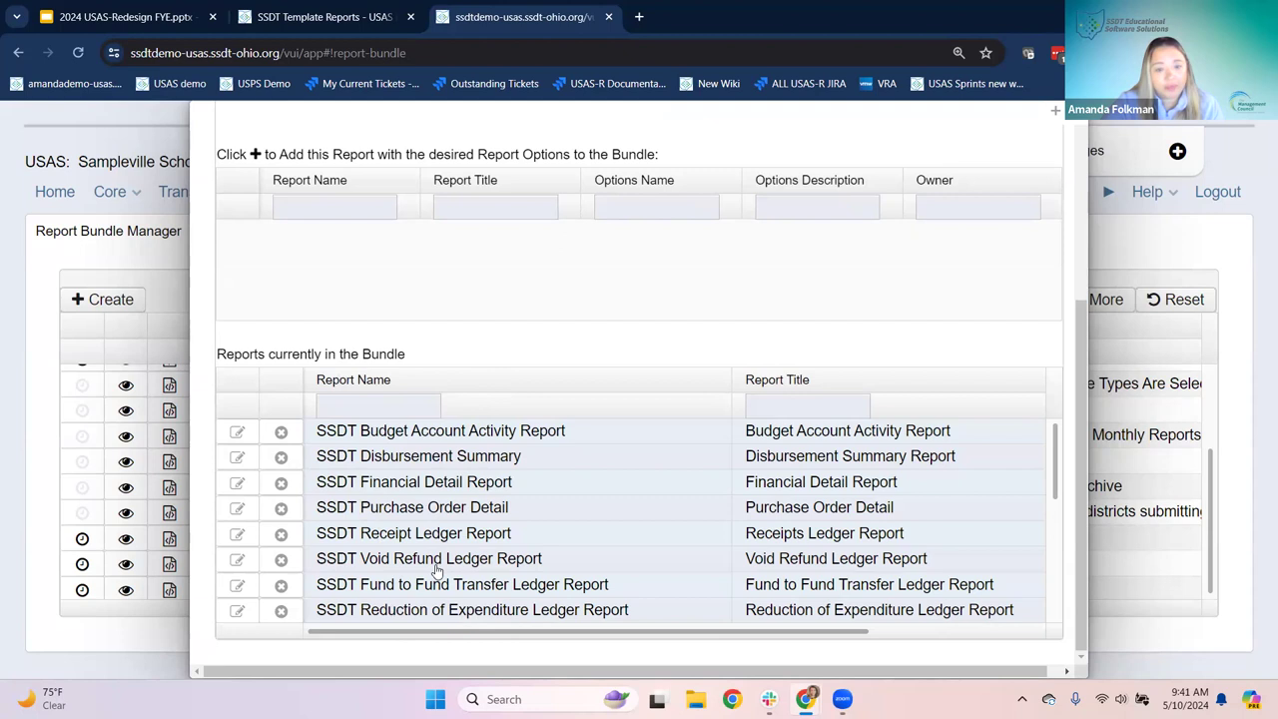
{"action": "scroll", "coordinate": [998, 250], "scroll_direction": "up", "scroll_amount": 3}
{"action": "scroll", "coordinate": [999, 250], "scroll_direction": "down", "scroll_amount": 3}
{"action": "scroll", "coordinate": [309, 491], "scroll_direction": "up", "scroll_amount": 3}
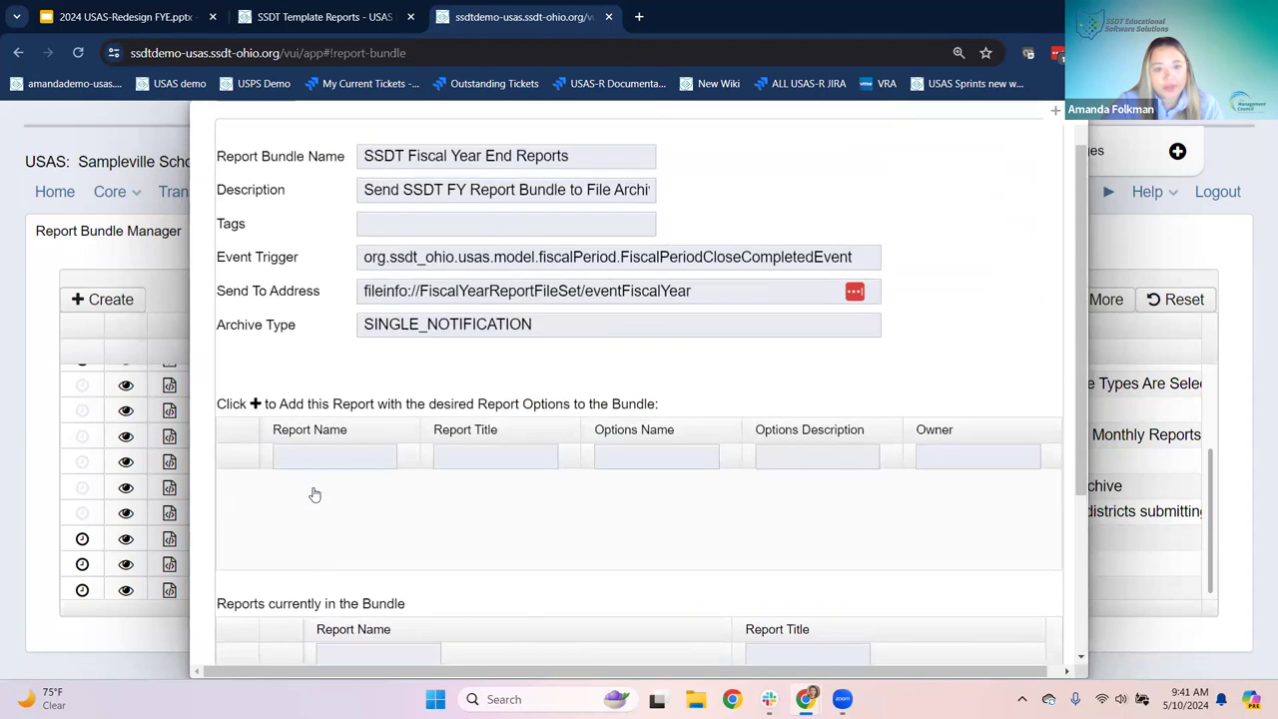
{"action": "scroll", "coordinate": [315, 493], "scroll_direction": "down", "scroll_amount": 5}
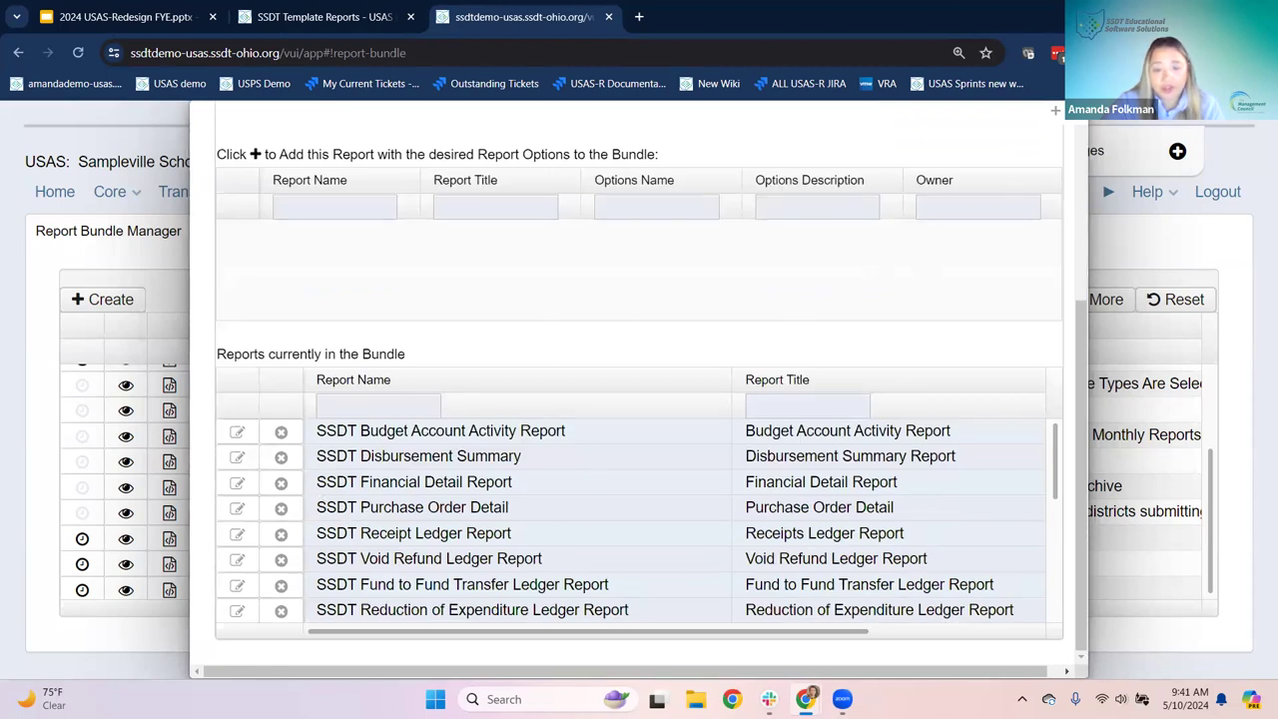
{"action": "key", "text": "Escape"}
View the SSDT Monthly Reports bundle's event trigger and send-to settings, and close its details.
{"action": "scroll", "coordinate": [509, 490], "scroll_direction": "up", "scroll_amount": 1}
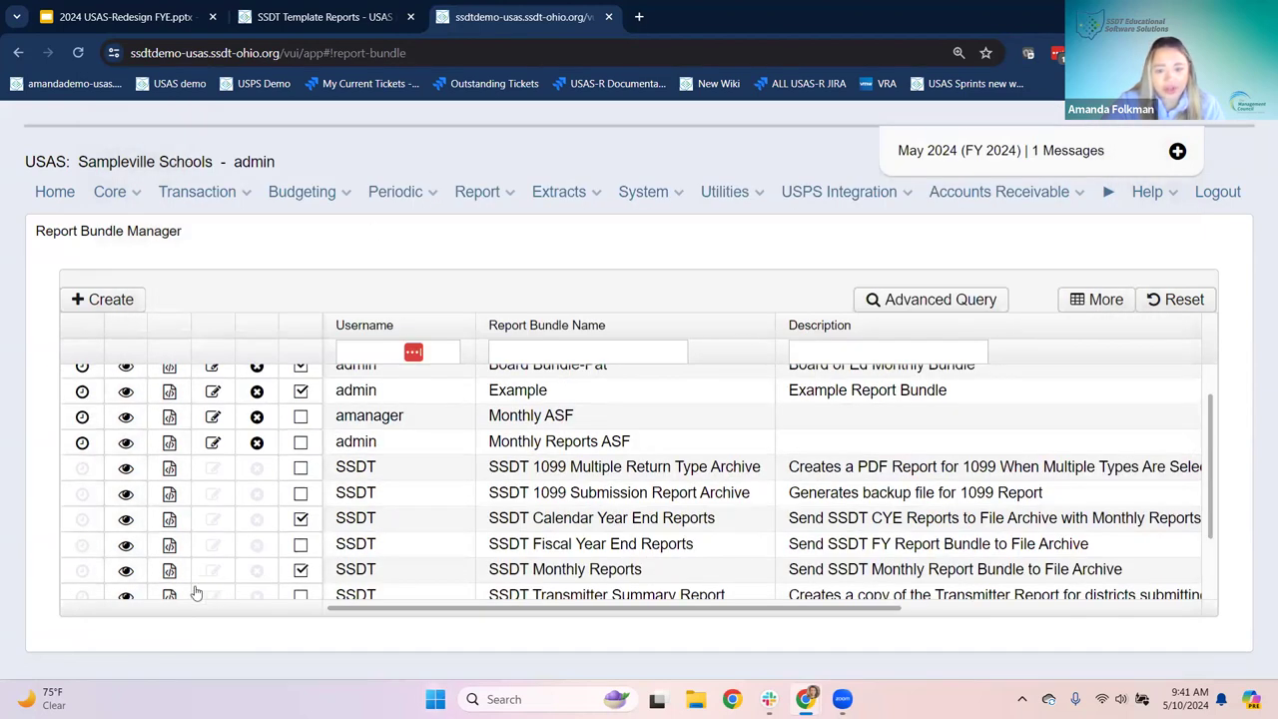
{"action": "left_click", "coordinate": [125, 570]}
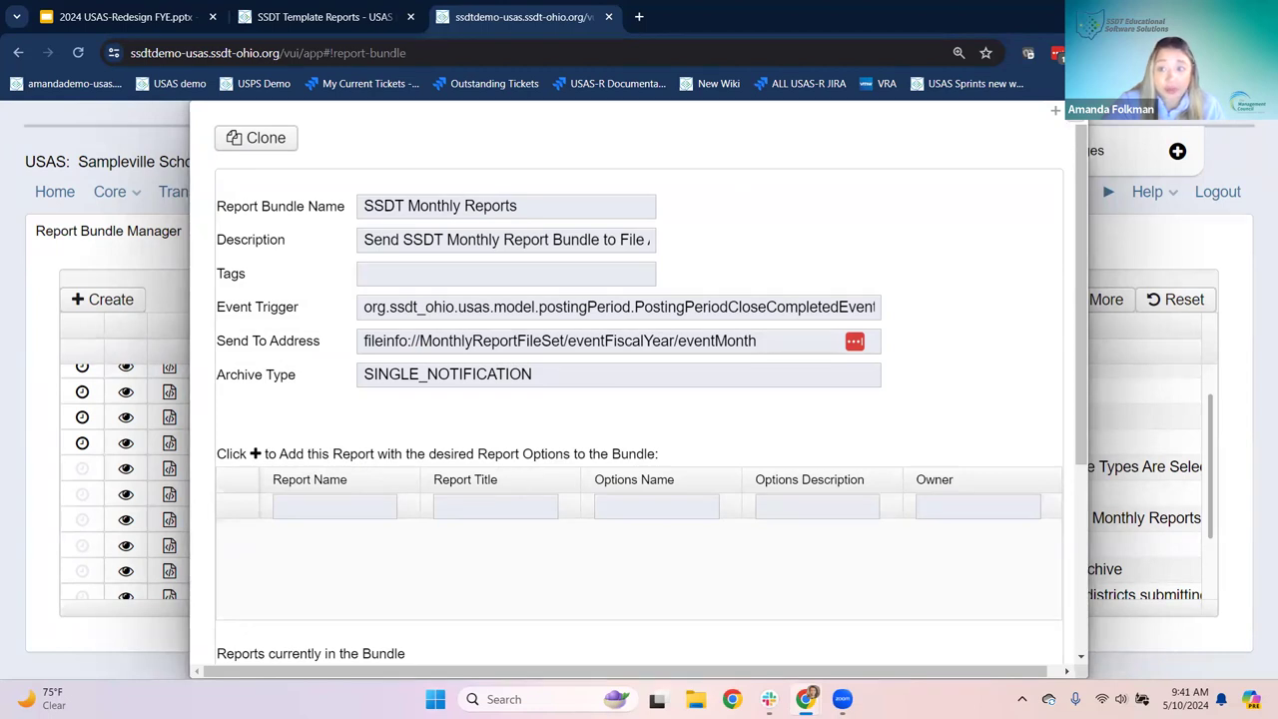
{"action": "key", "text": "Escape"}
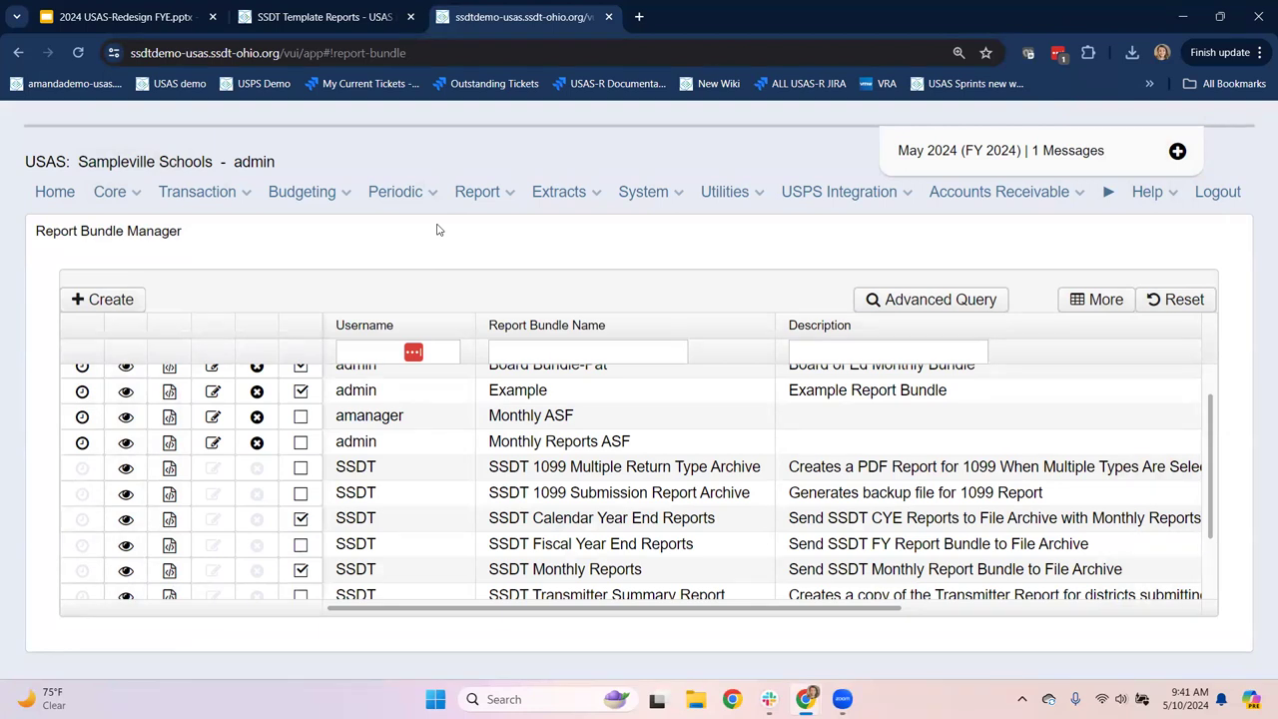
Reopen the SSDT Fiscal Year End Reports bundle, start a clone to review its editable report list, and close it without saving.
{"action": "scroll", "coordinate": [539, 559], "scroll_direction": "down", "scroll_amount": 1}
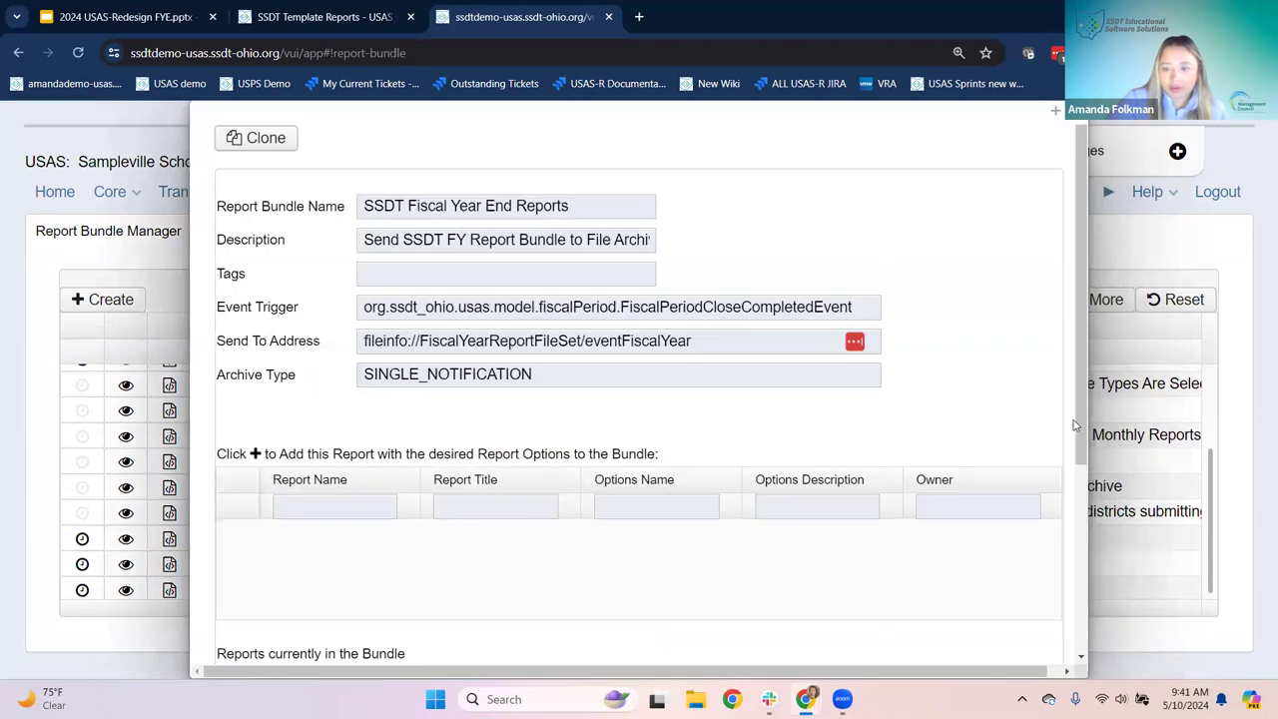
{"action": "scroll", "coordinate": [1081, 427], "scroll_direction": "down", "scroll_amount": 3}
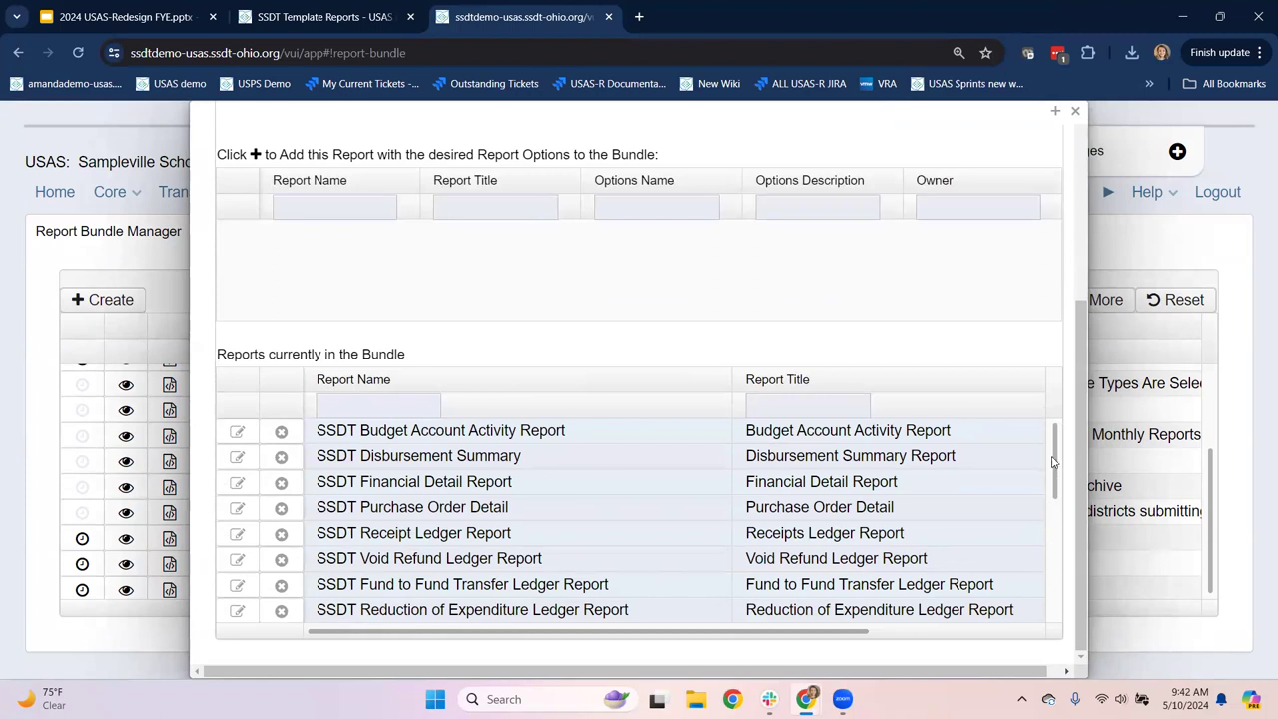
{"action": "scroll", "coordinate": [423, 565], "scroll_direction": "up", "scroll_amount": 3}
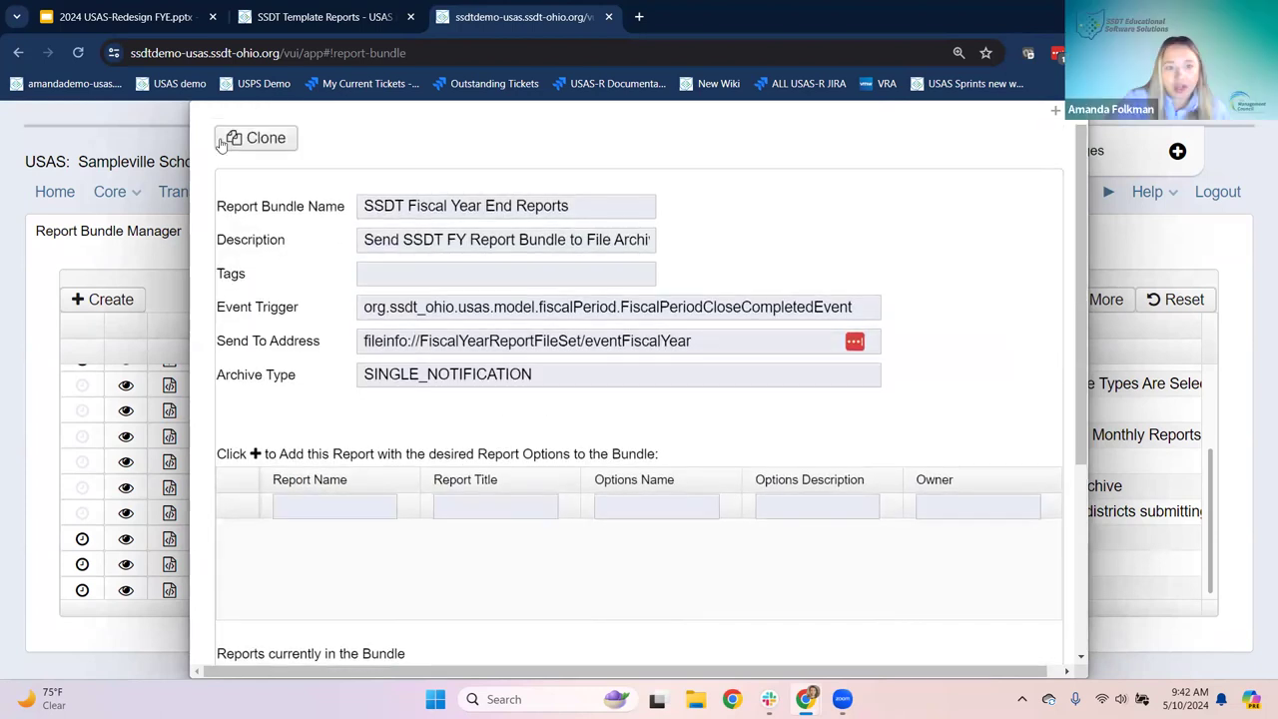
{"action": "left_click", "coordinate": [266, 140]}
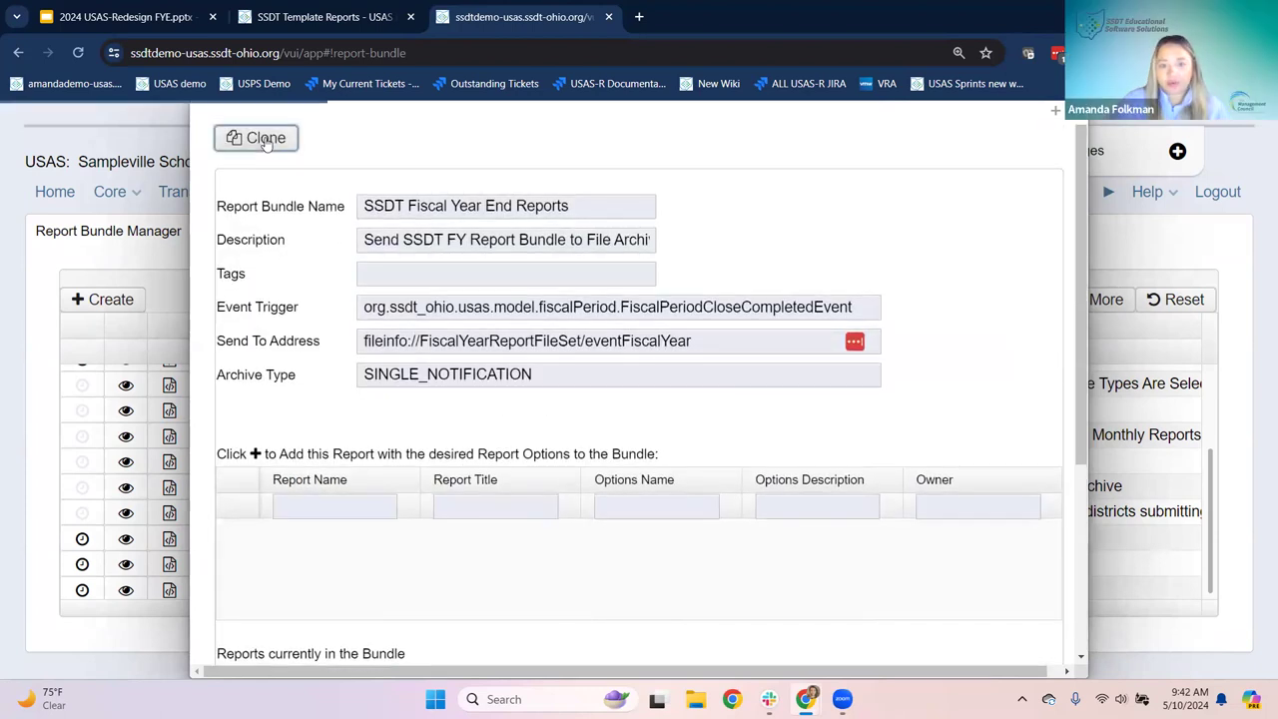
{"action": "scroll", "coordinate": [602, 561], "scroll_direction": "down", "scroll_amount": 5}
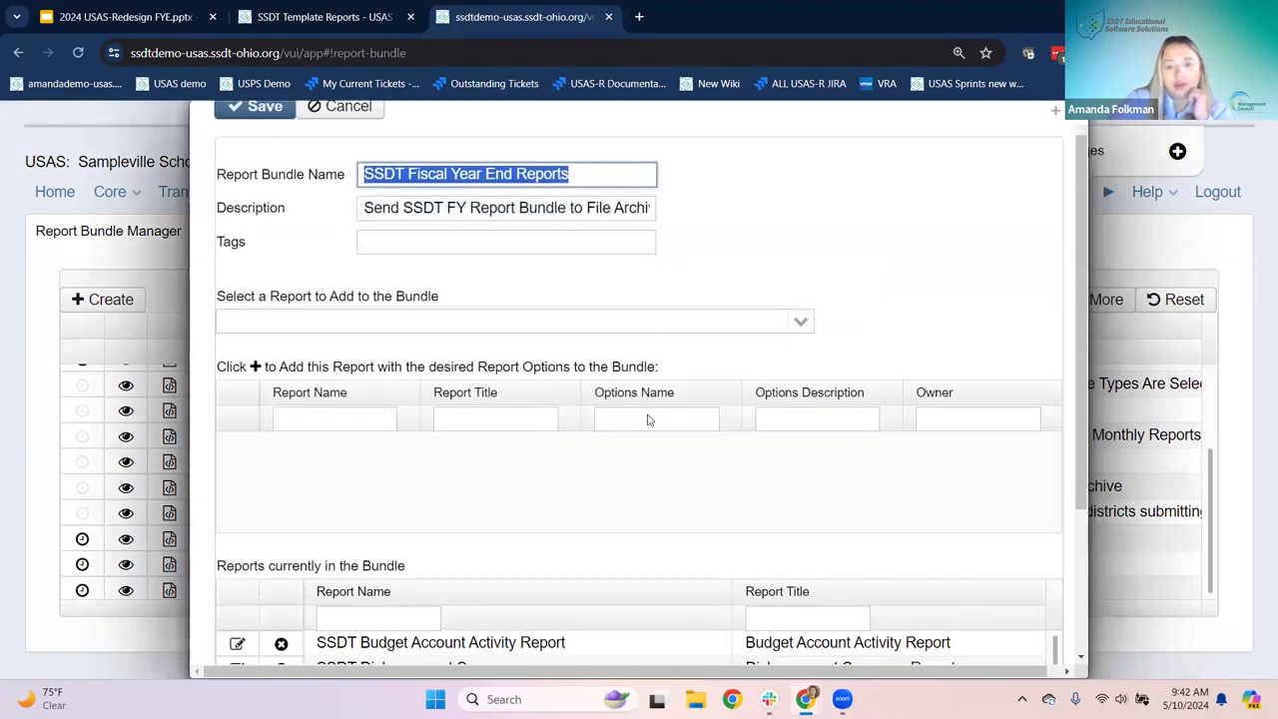
{"action": "scroll", "coordinate": [602, 561], "scroll_direction": "down", "scroll_amount": 5}
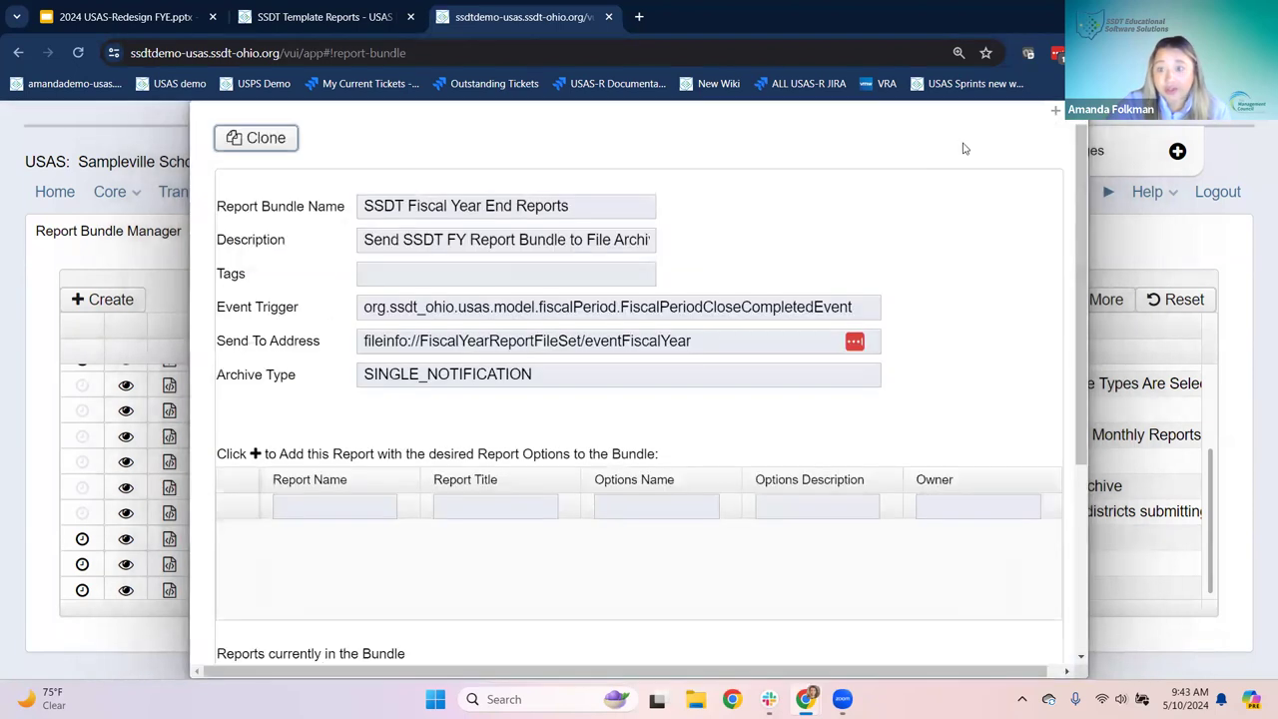
{"action": "key", "text": "Escape"}
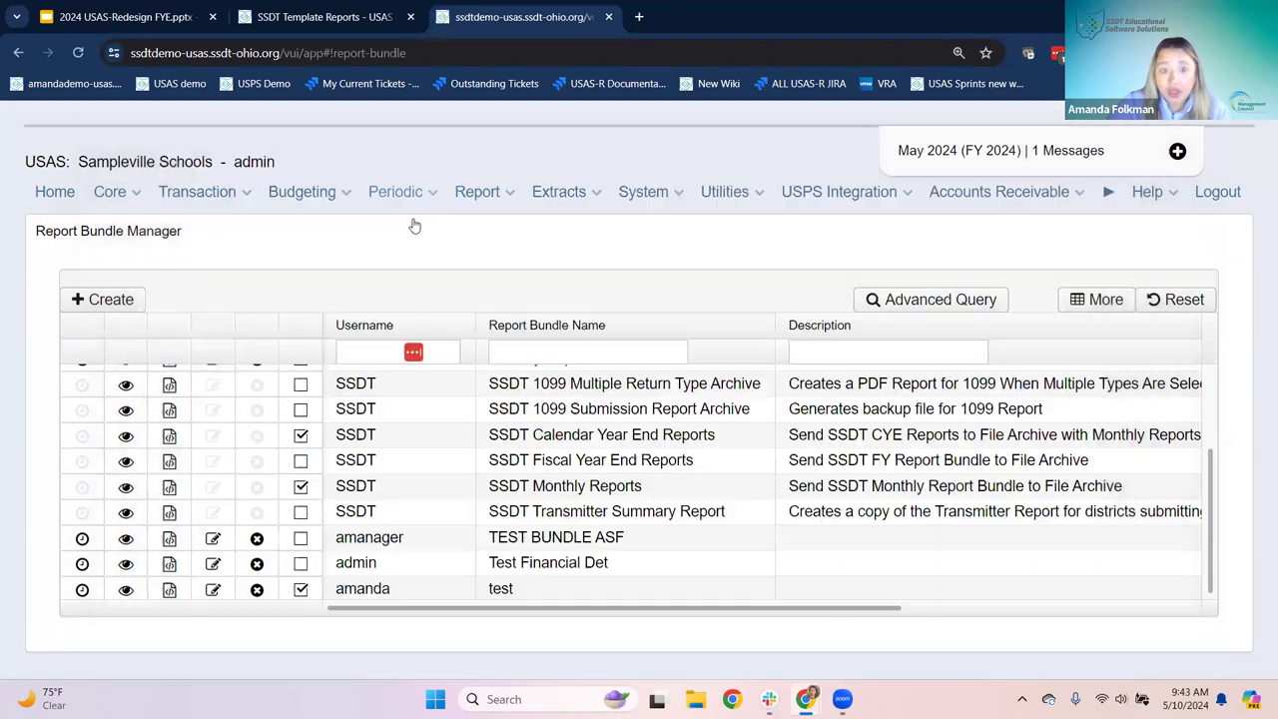
Open the Federal Assistance Detail page, and switch to the Google Slides presentation to show the EMIS Extract slide.
{"action": "left_click", "coordinate": [411, 192]}
{"action": "left_click", "coordinate": [429, 317]}
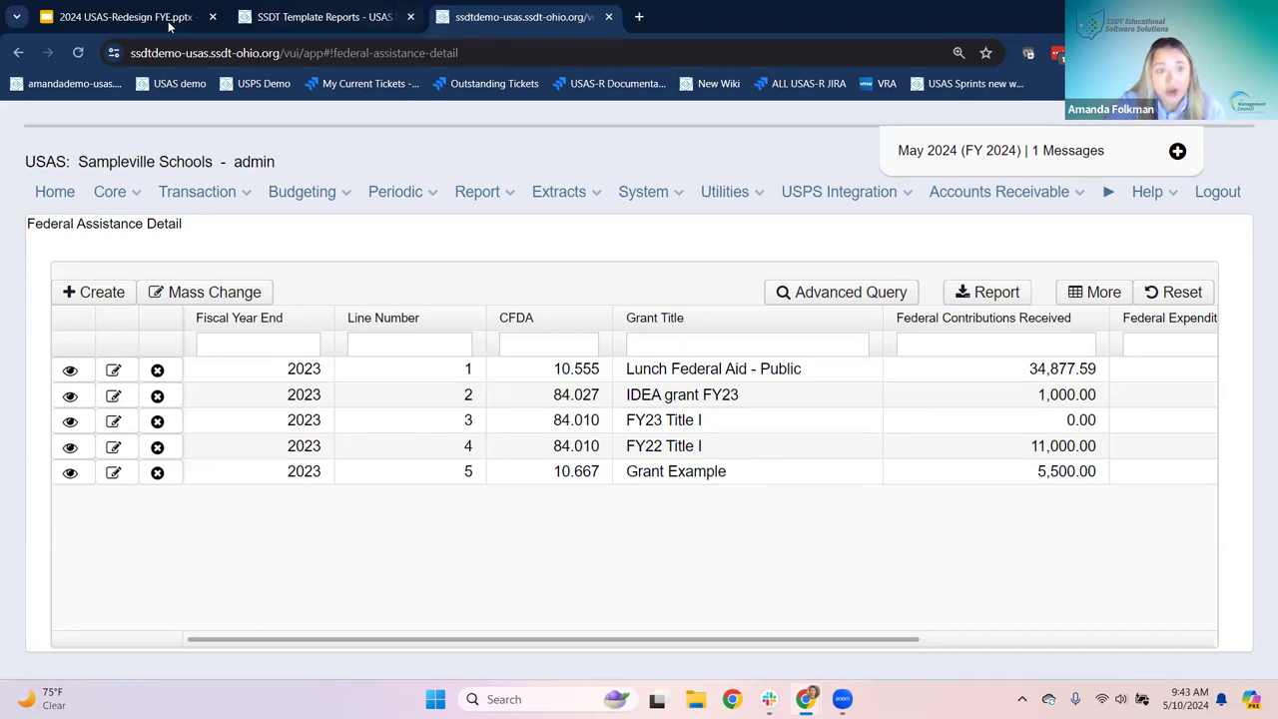
{"action": "key", "text": "ctrl+1"}
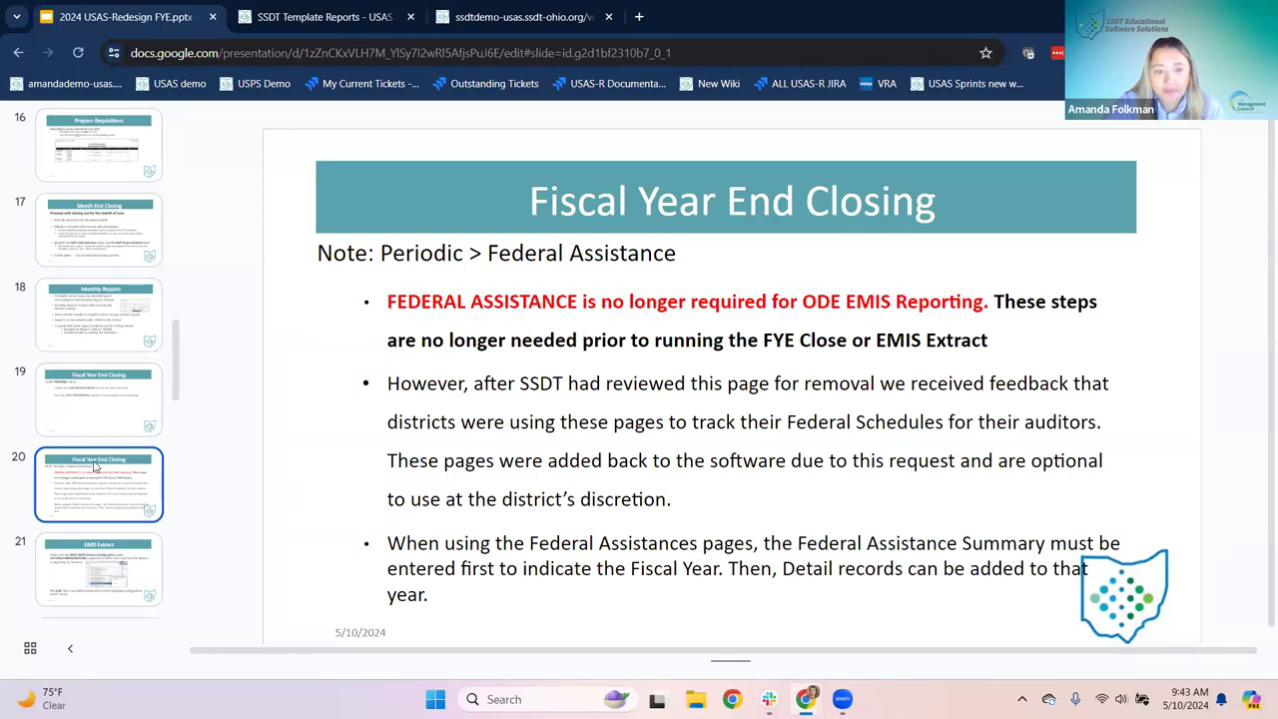
{"action": "scroll", "coordinate": [95, 465], "scroll_direction": "down", "scroll_amount": 2}
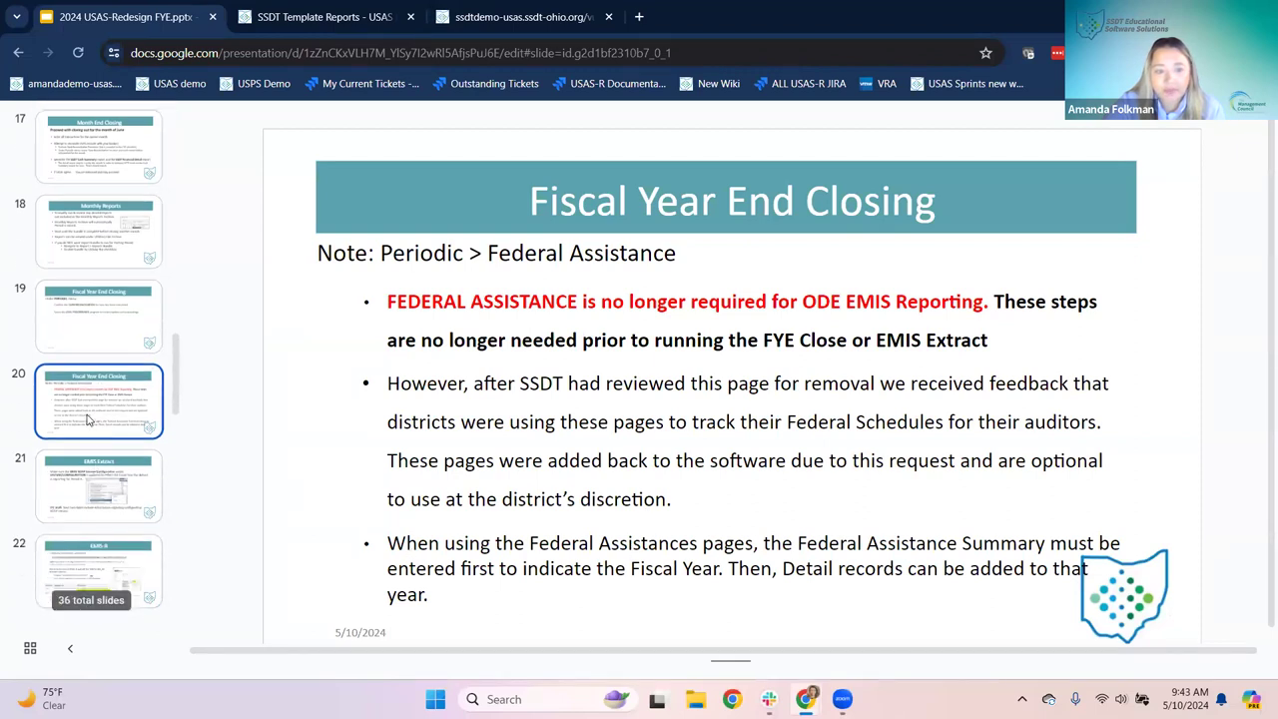
{"action": "left_click", "coordinate": [66, 479]}
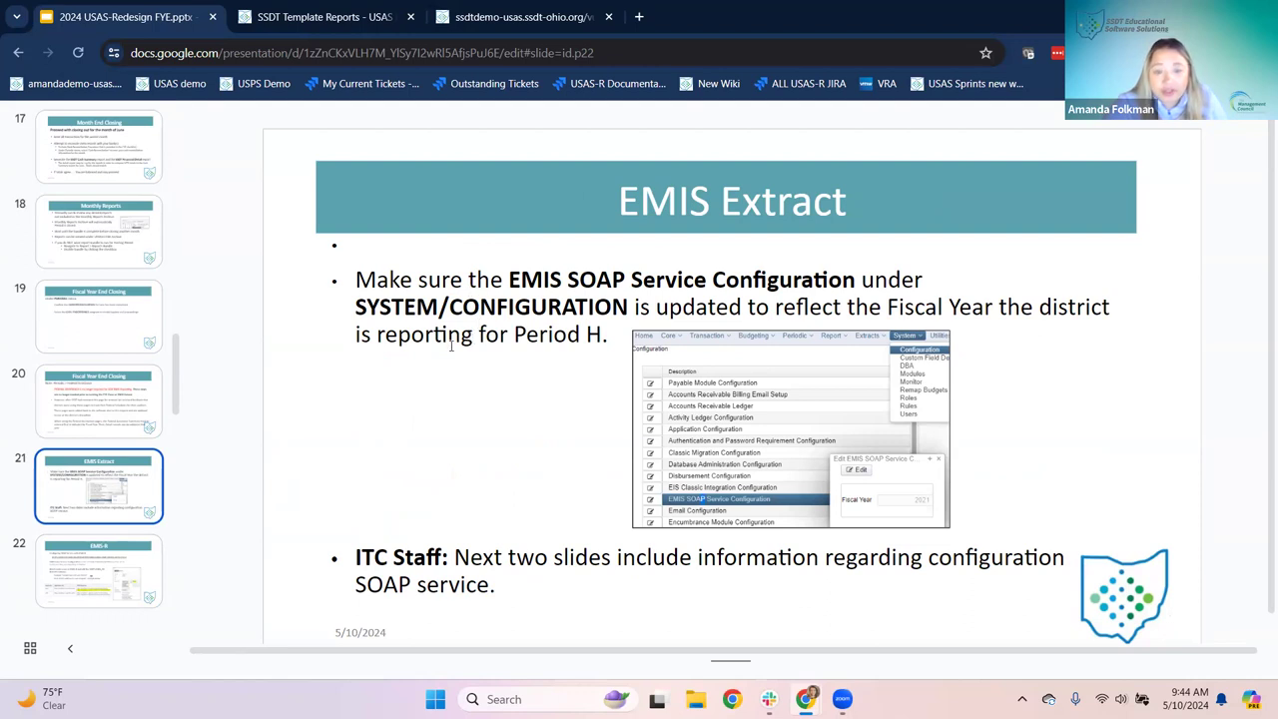
Switch back to USAS and set the EMIS SOAP Service Configuration's fiscal year to 2024, saving and closing it.
{"action": "left_click", "coordinate": [479, 17]}
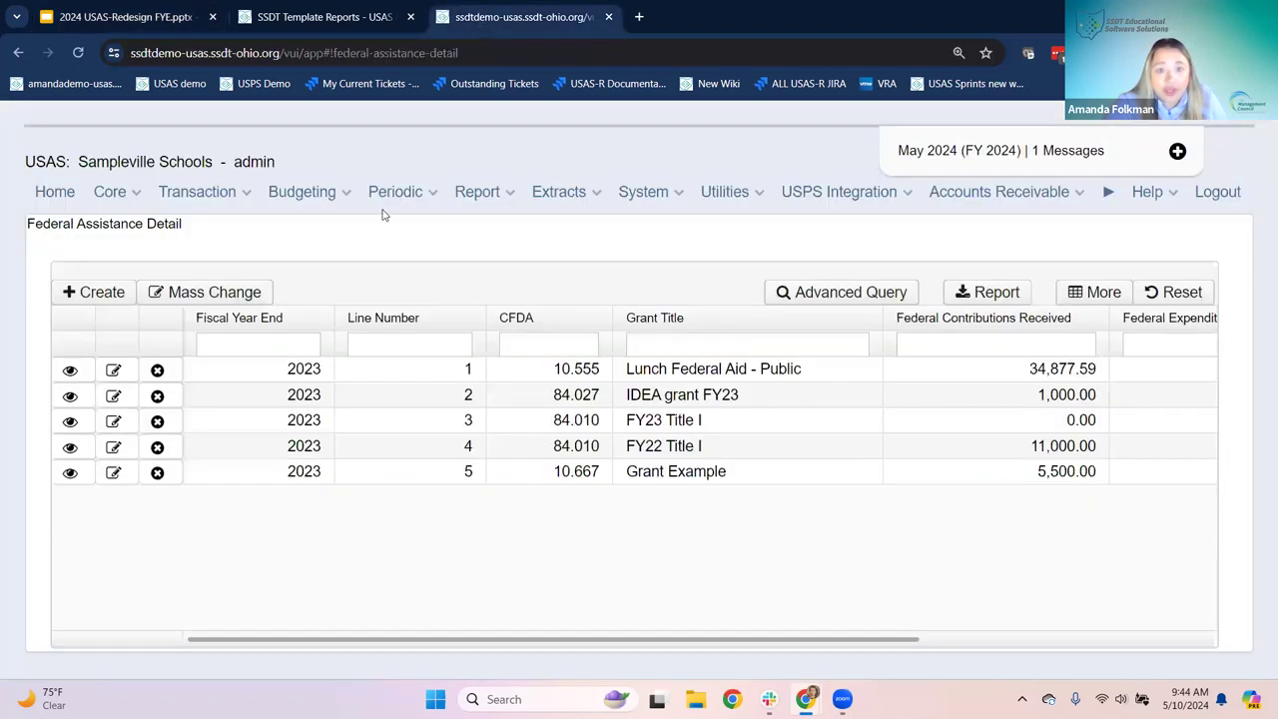
{"action": "left_click", "coordinate": [647, 190]}
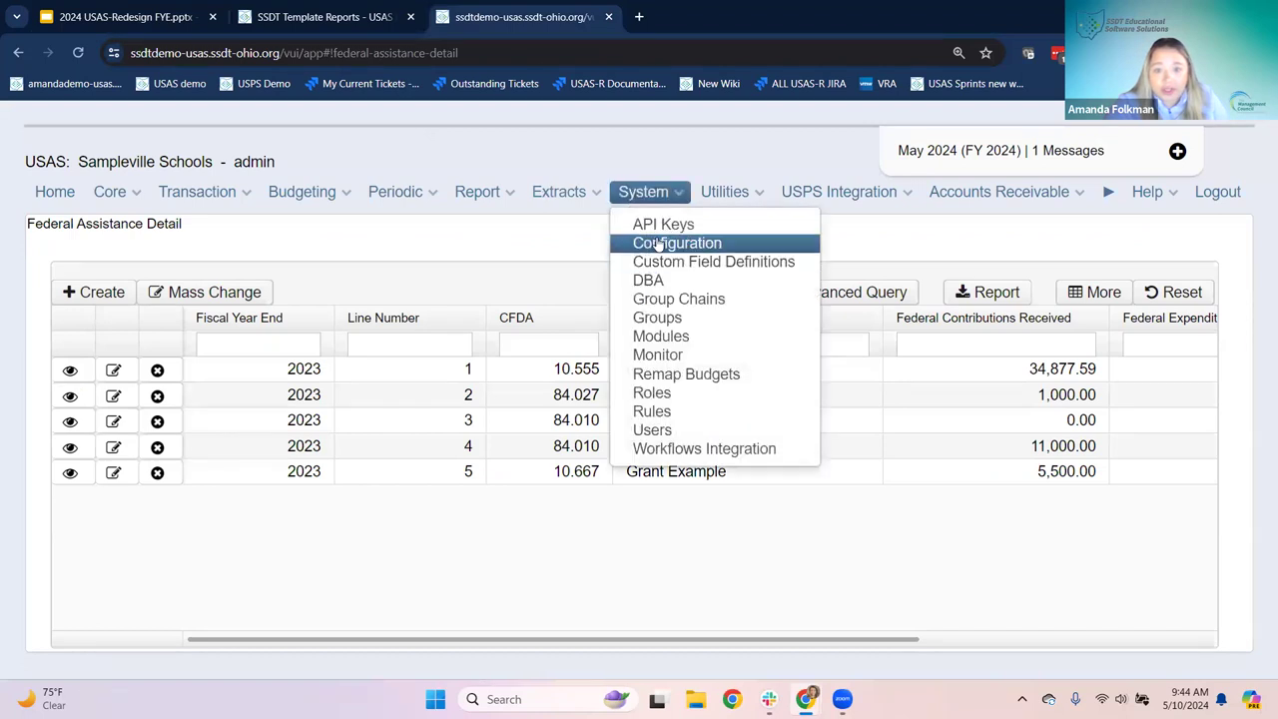
{"action": "left_click", "coordinate": [659, 245]}
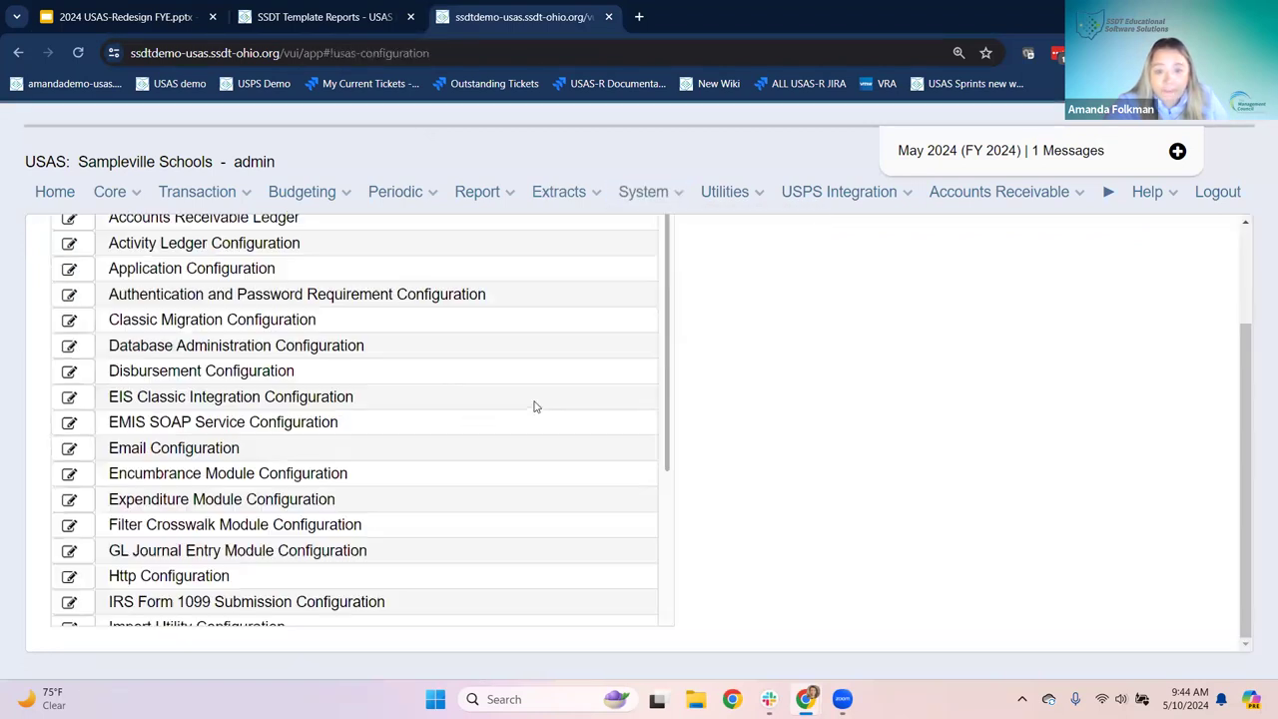
{"action": "scroll", "coordinate": [264, 396], "scroll_direction": "down", "scroll_amount": 1}
{"action": "scroll", "coordinate": [236, 409], "scroll_direction": "up", "scroll_amount": 1}
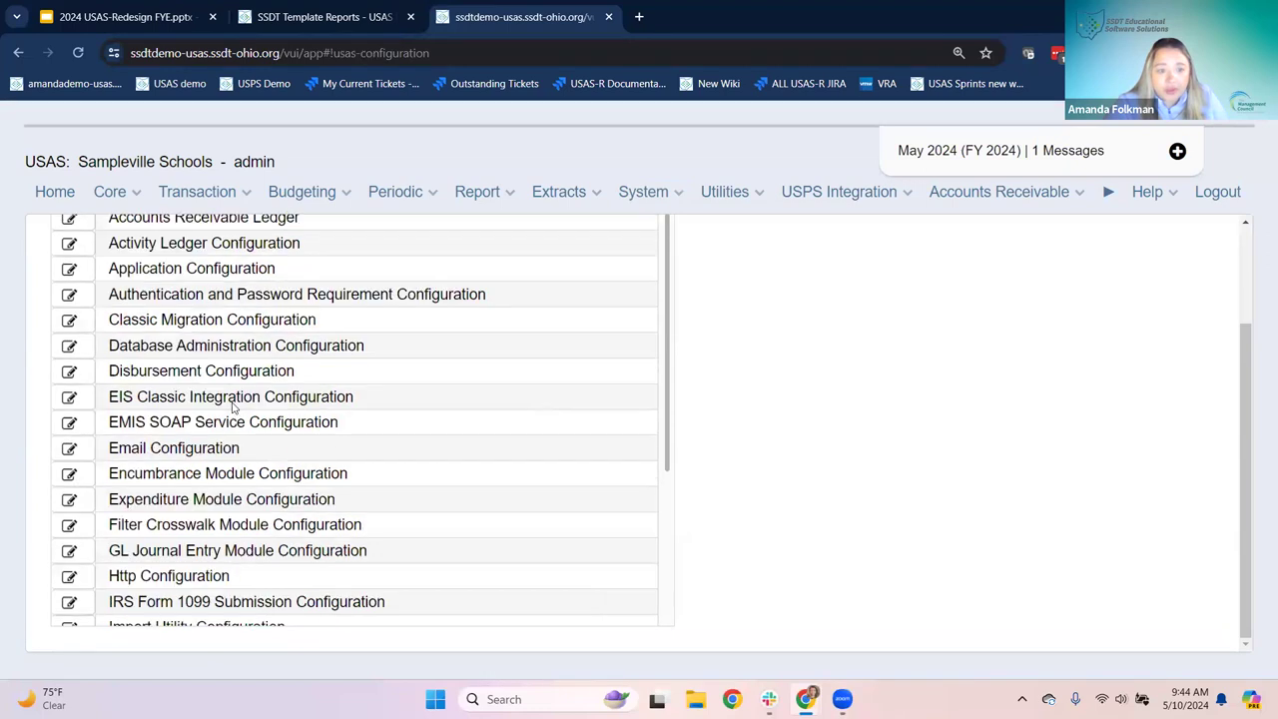
{"action": "left_click", "coordinate": [69, 423]}
{"action": "left_click", "coordinate": [688, 412]}
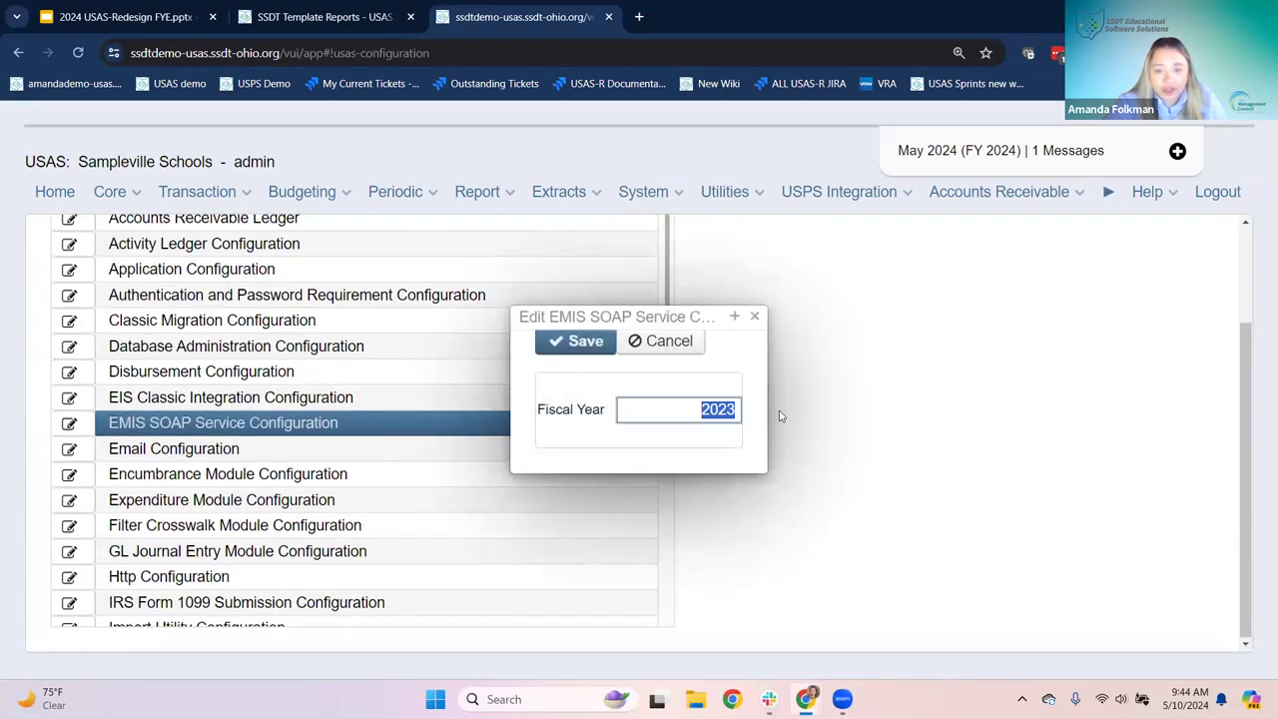
{"action": "type", "text": "2024"}
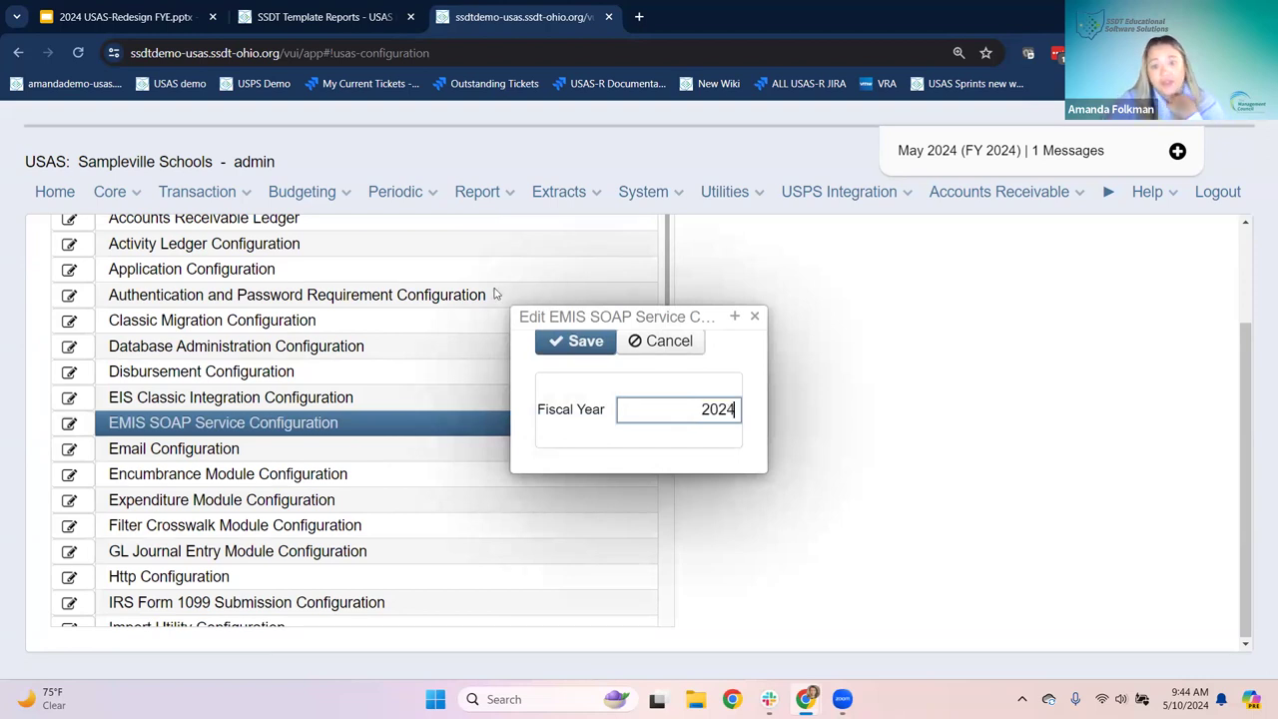
{"action": "left_click", "coordinate": [580, 343]}
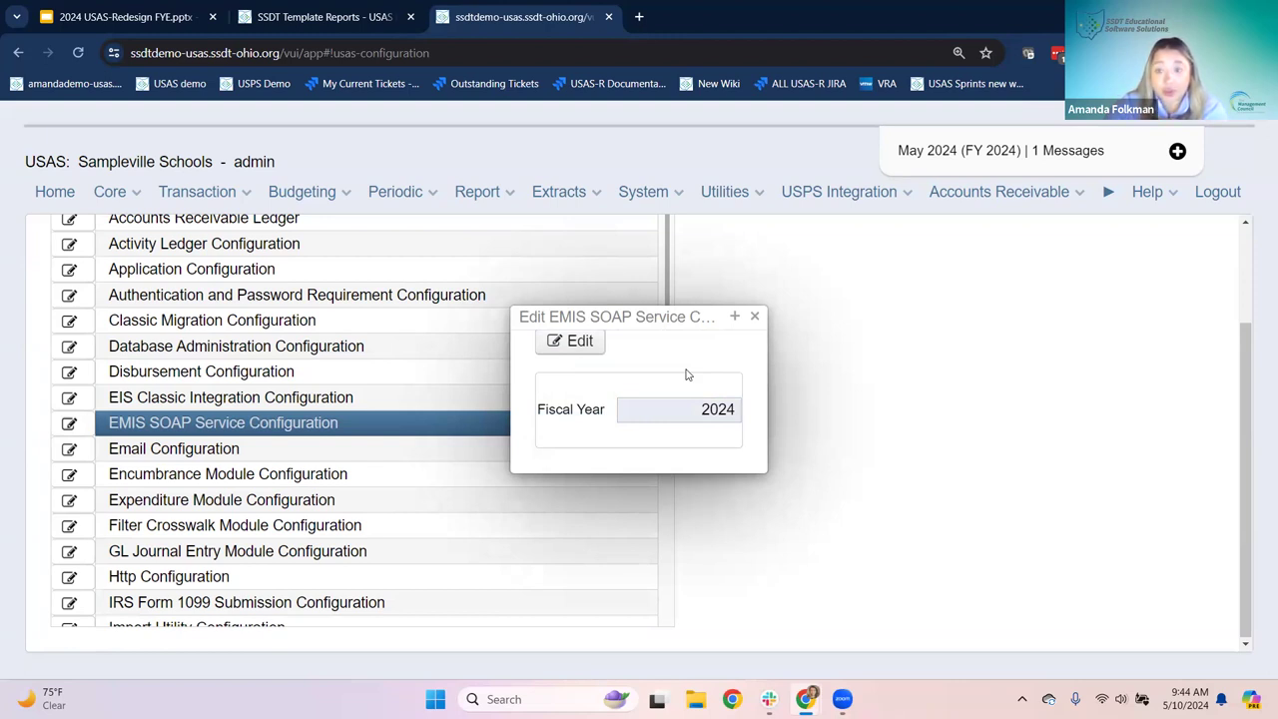
{"action": "left_click", "coordinate": [755, 318]}
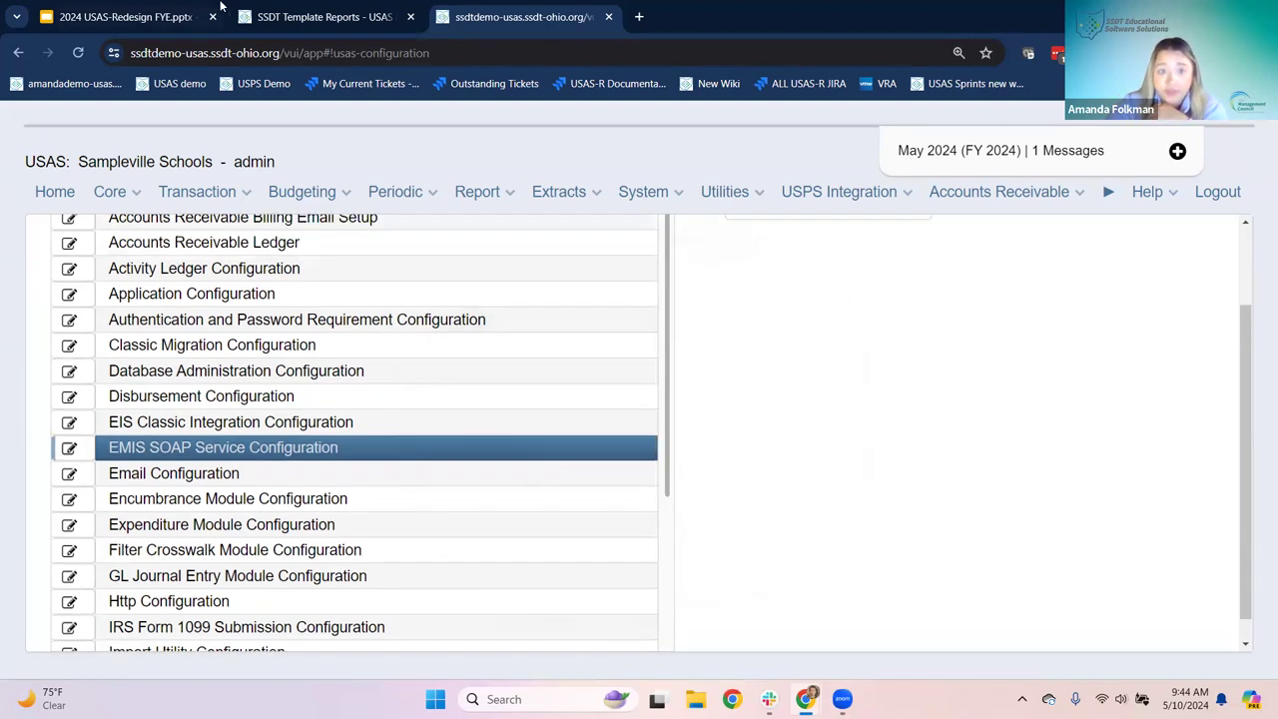
Return to the Google Slides presentation at the EMIS Extract slide.
{"action": "left_click", "coordinate": [118, 17]}
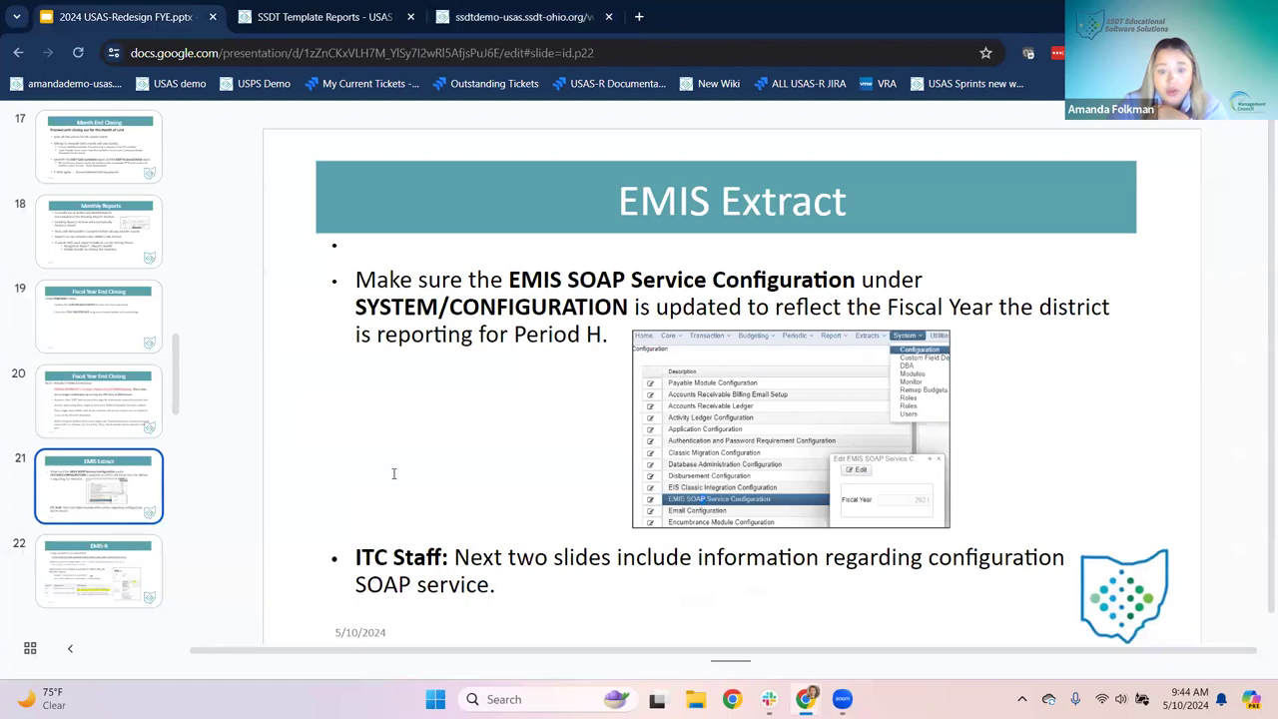
{"action": "scroll", "coordinate": [393, 474], "scroll_direction": "down", "scroll_amount": 1}
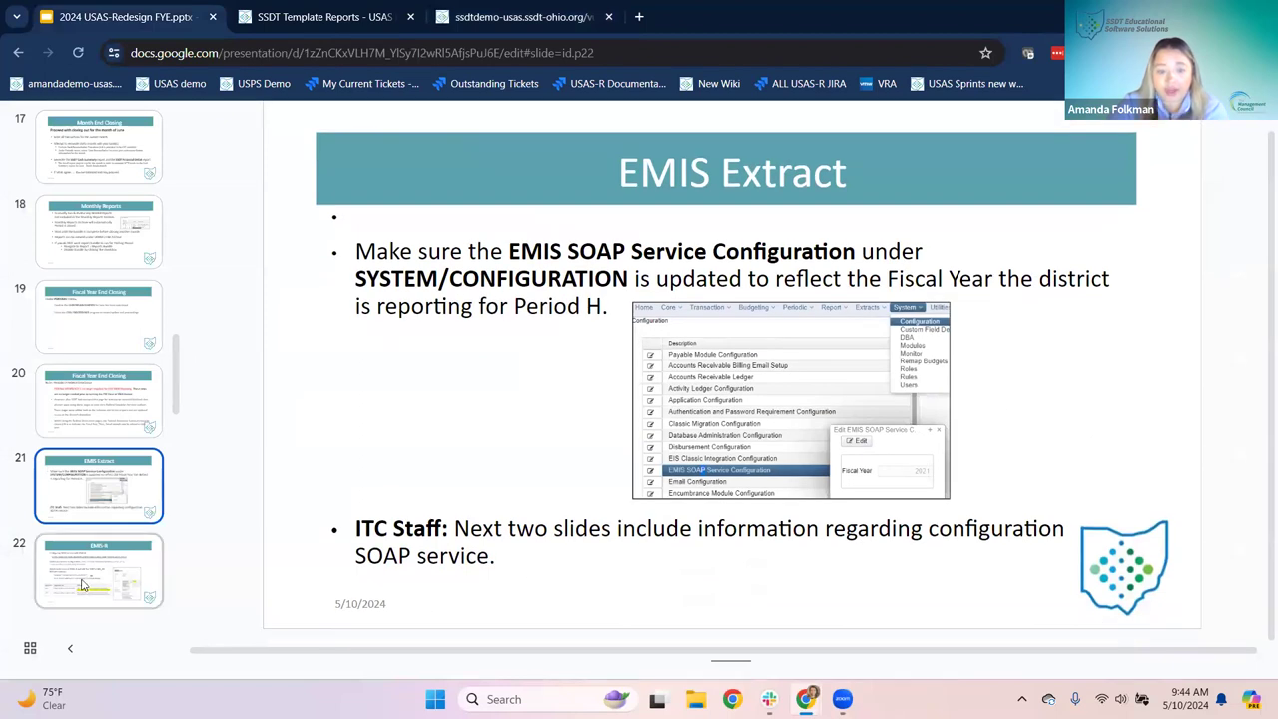